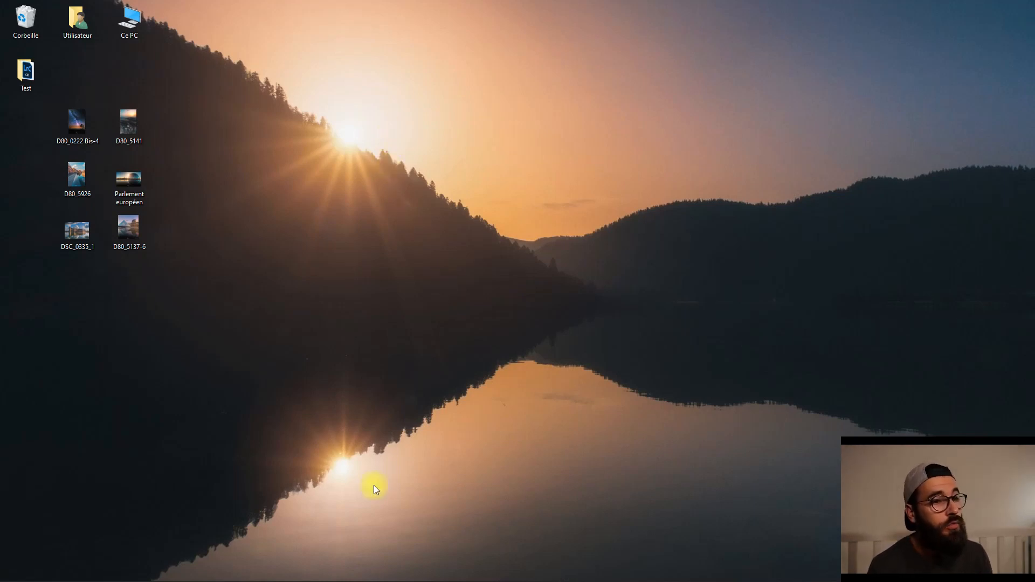
Open the Test catalogue from the desktop's Test folder, reveal the module bar, and start a photo import.
{"action": "mouse_move", "coordinate": [392, 577]}
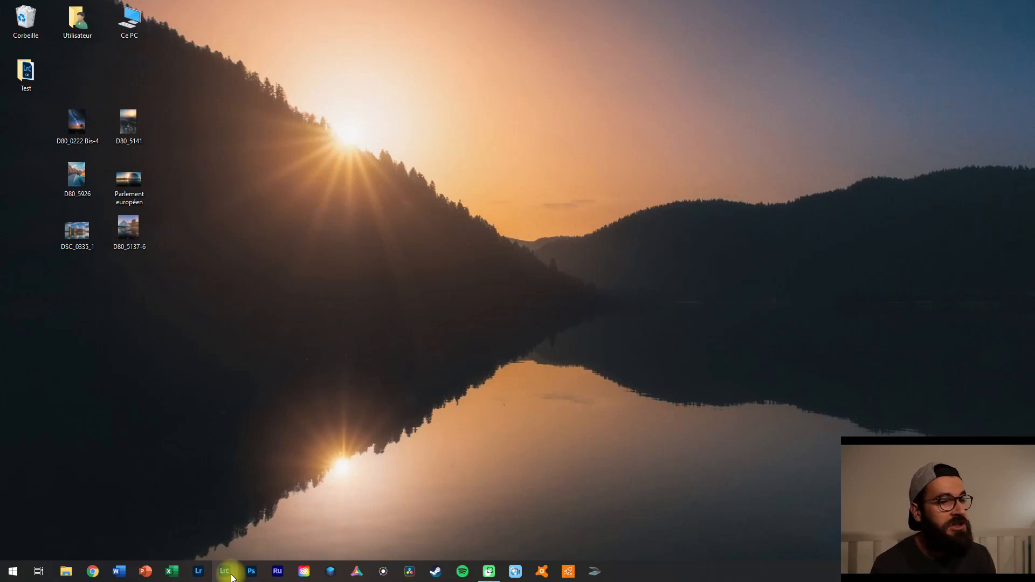
{"action": "double_click", "coordinate": [29, 84]}
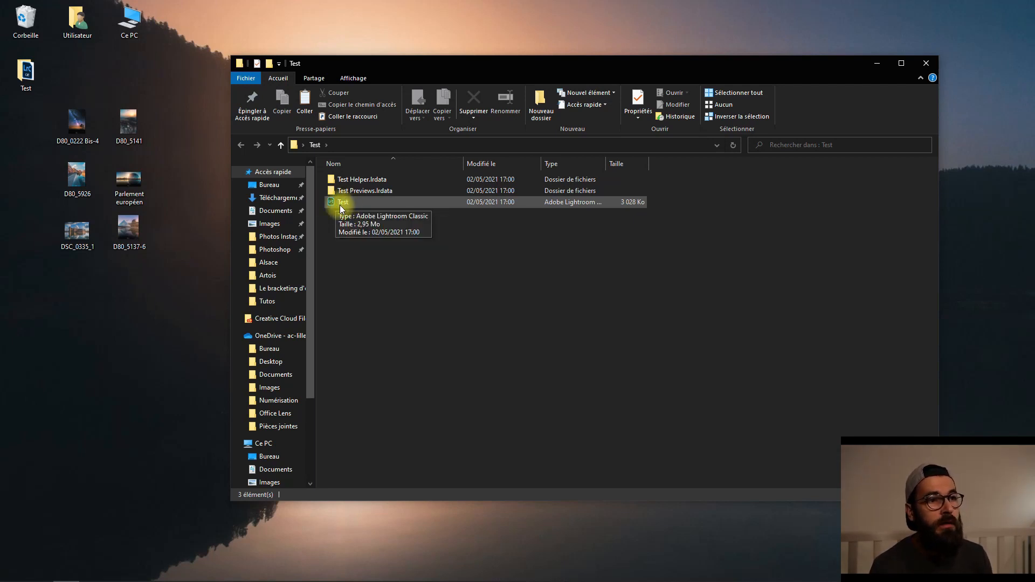
{"action": "double_click", "coordinate": [379, 205]}
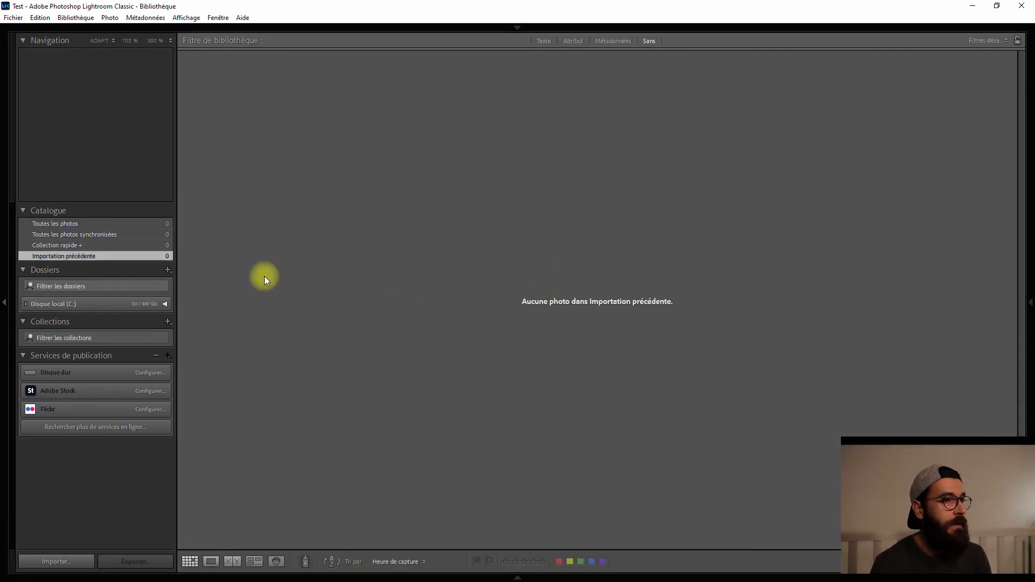
{"action": "left_click", "coordinate": [519, 25]}
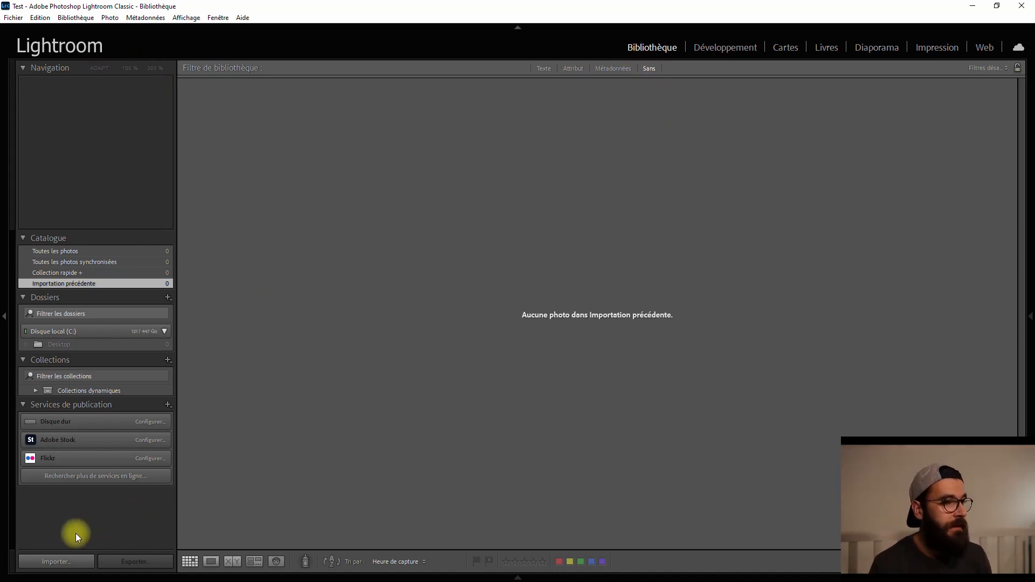
{"action": "left_click", "coordinate": [79, 561]}
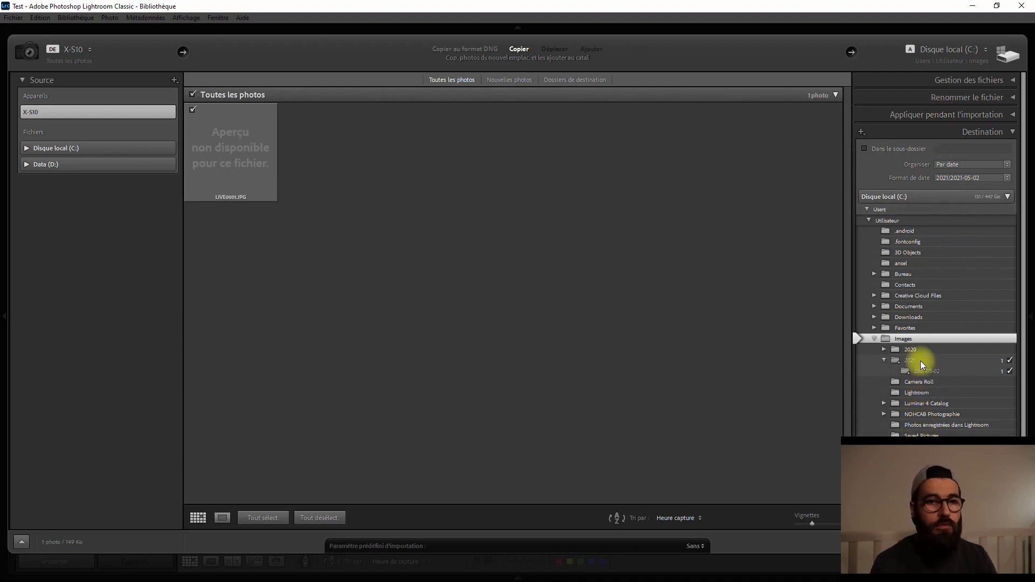
Set the import destination to the Test folder inside Bureau on Disque local (C:).
{"action": "scroll", "coordinate": [920, 360], "scroll_direction": "down", "scroll_amount": 1}
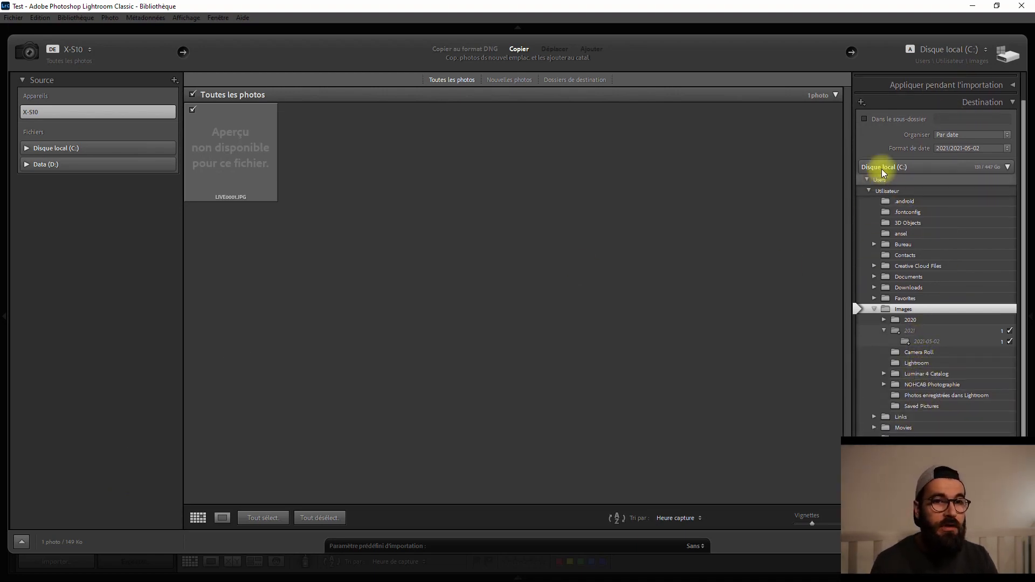
{"action": "left_click", "coordinate": [866, 180]}
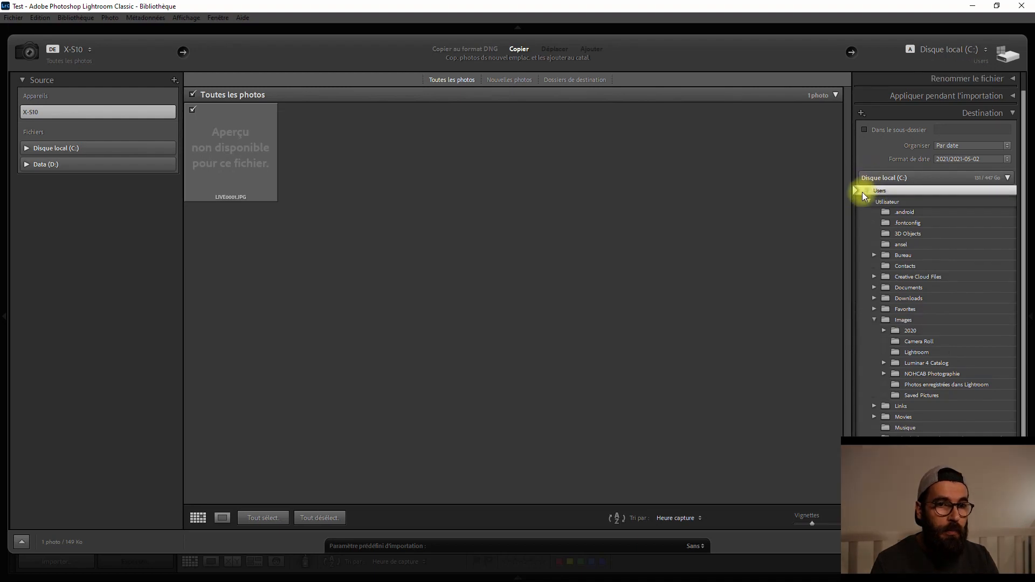
{"action": "left_click", "coordinate": [906, 255]}
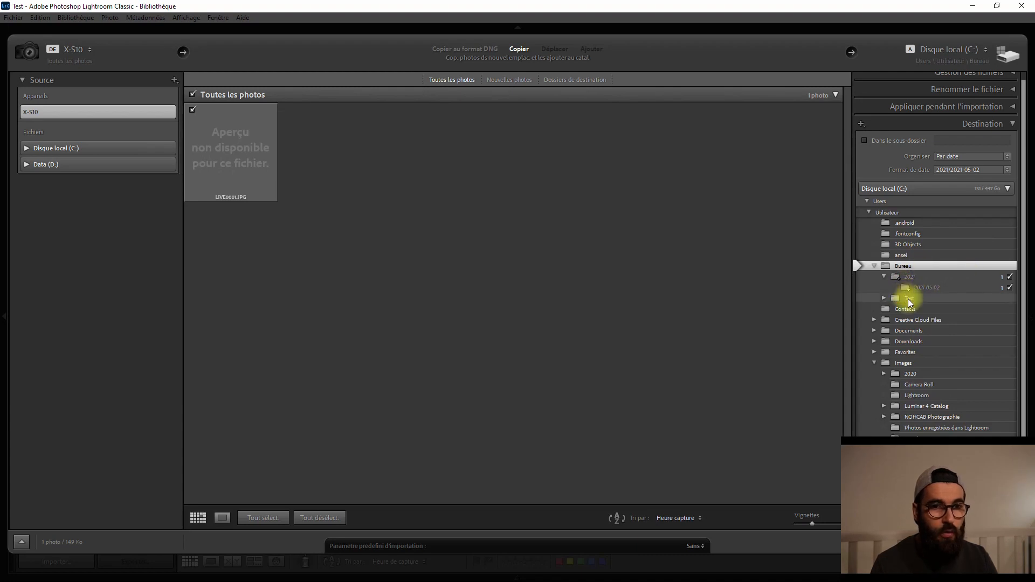
{"action": "left_click", "coordinate": [909, 299]}
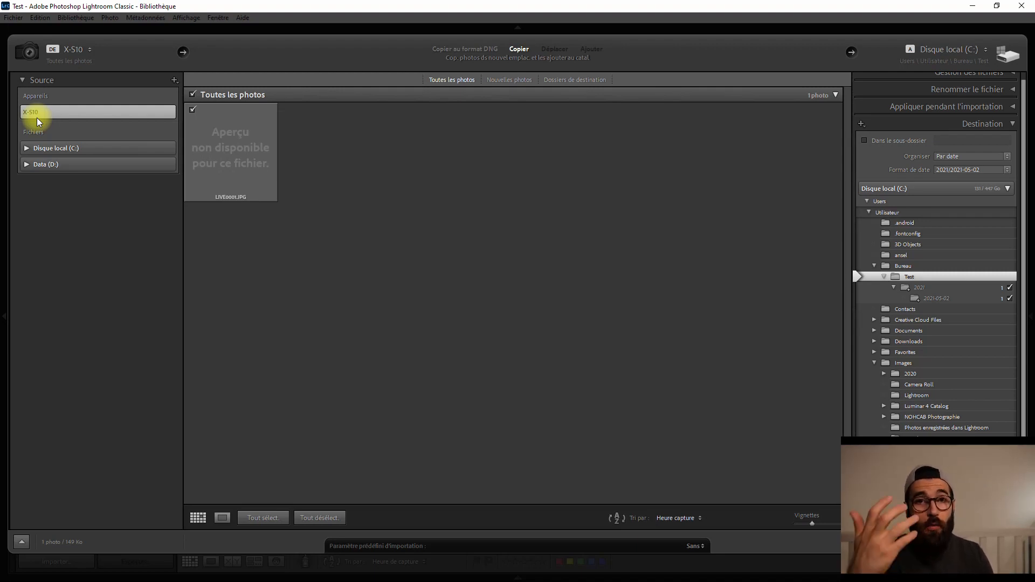
Choose the Bureau folder under Users > Utilisateur on Disque local (C:) as the import source.
{"action": "left_click", "coordinate": [27, 148]}
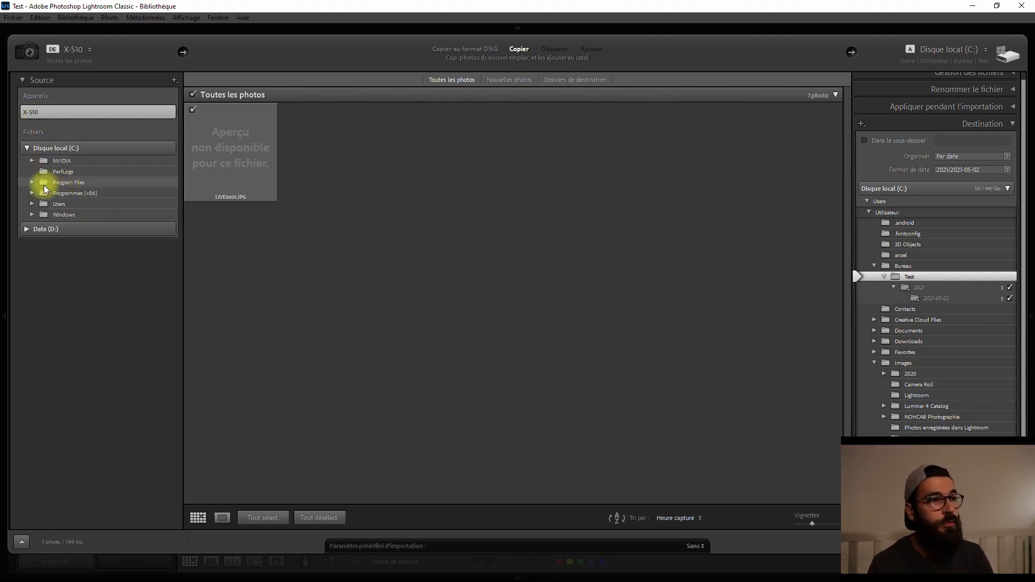
{"action": "left_click", "coordinate": [973, 6]}
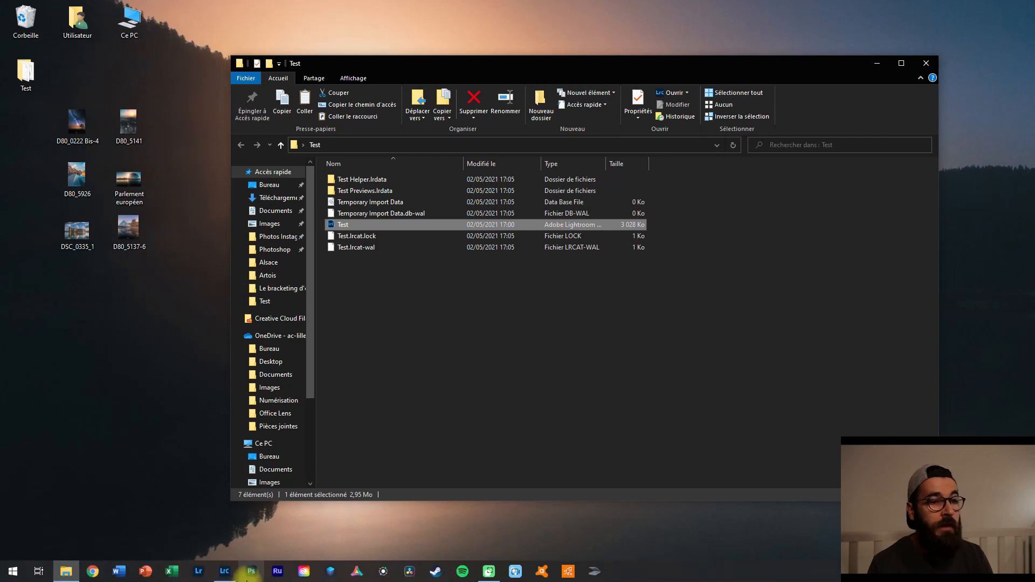
{"action": "left_click", "coordinate": [220, 571]}
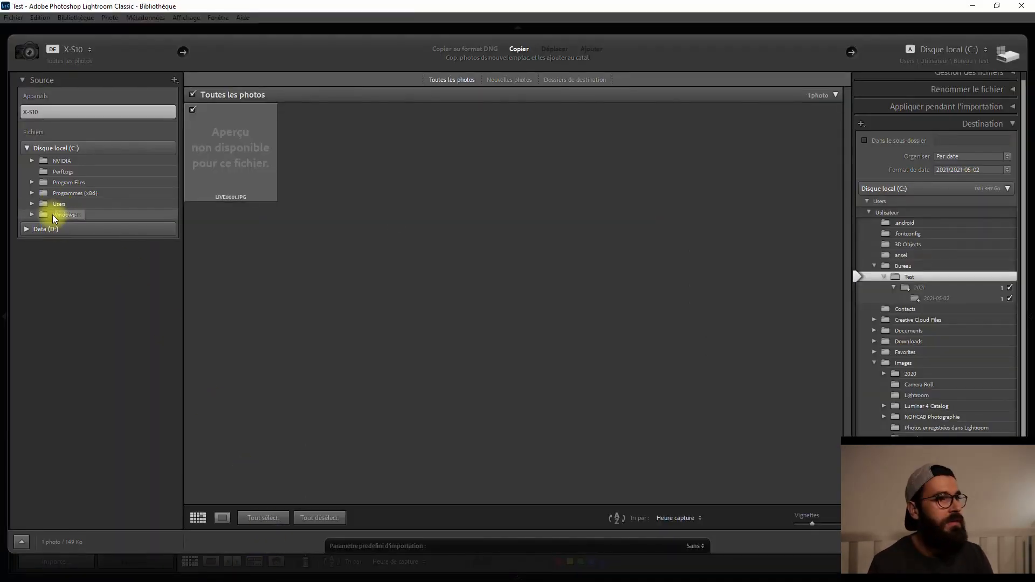
{"action": "left_click", "coordinate": [31, 204]}
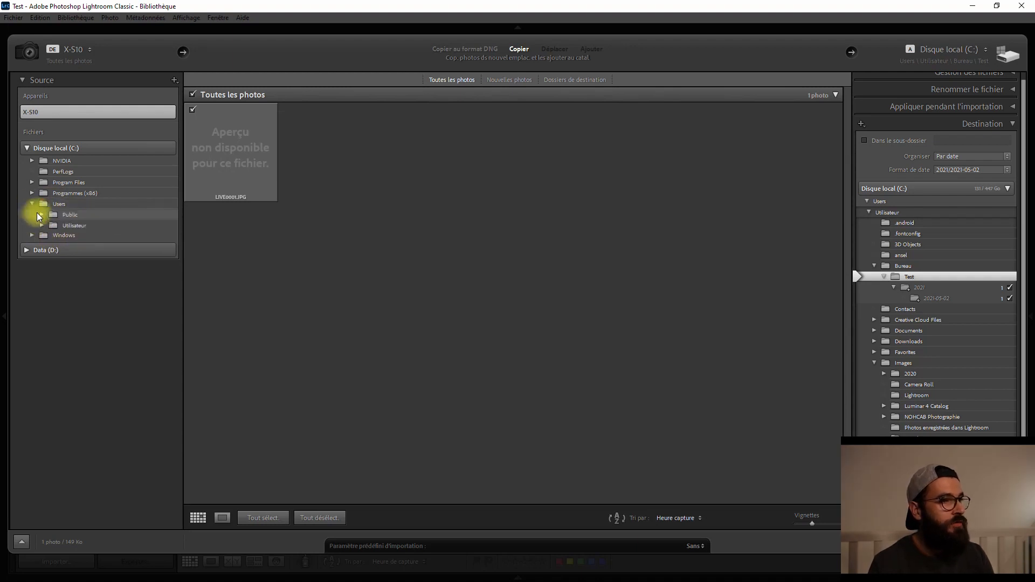
{"action": "left_click", "coordinate": [42, 226]}
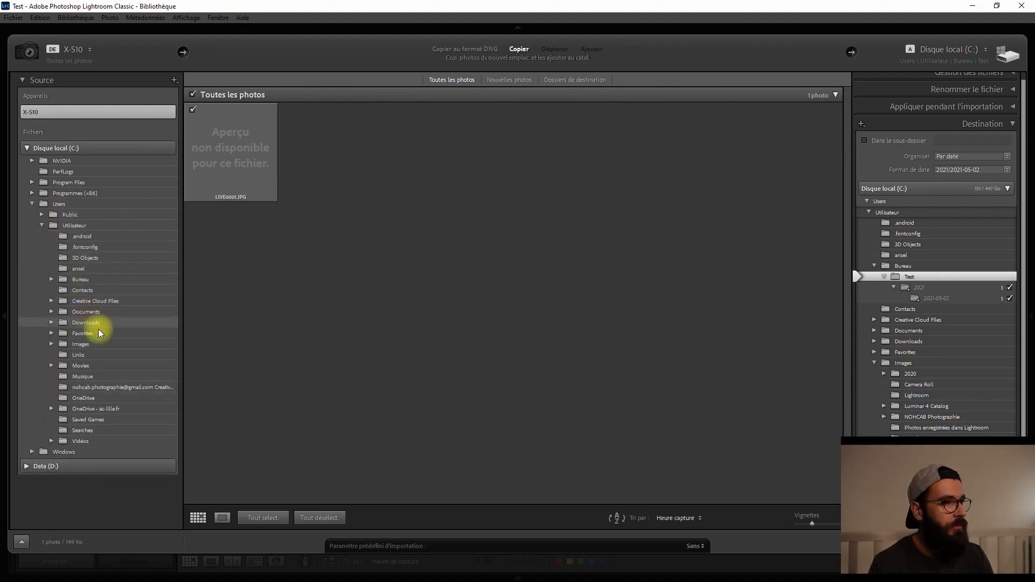
{"action": "left_click", "coordinate": [103, 280]}
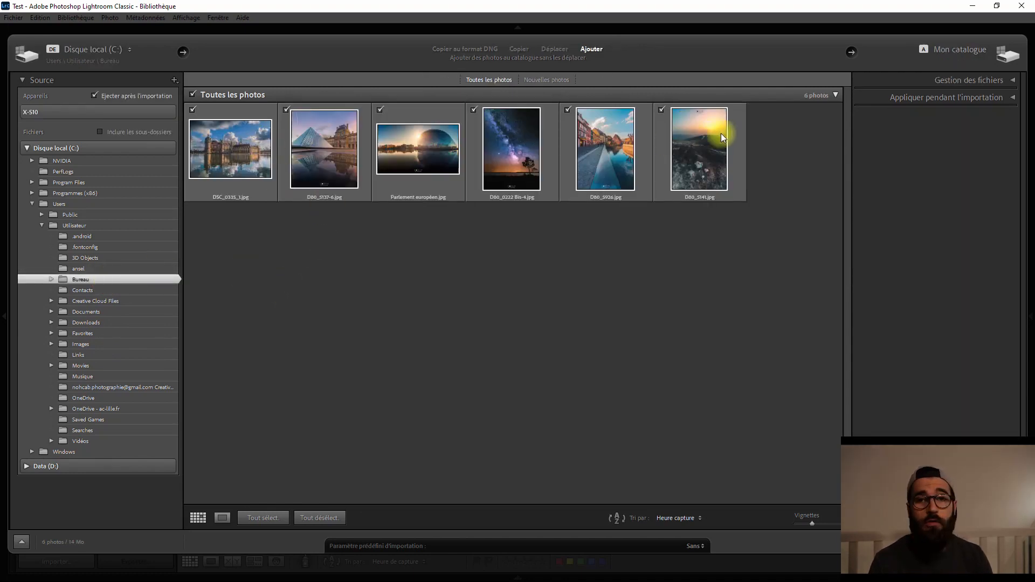
Exclude DSC_0335_1.jpg from the import and include it again, then toggle the inclusion of all photos off and on.
{"action": "left_click", "coordinate": [193, 110]}
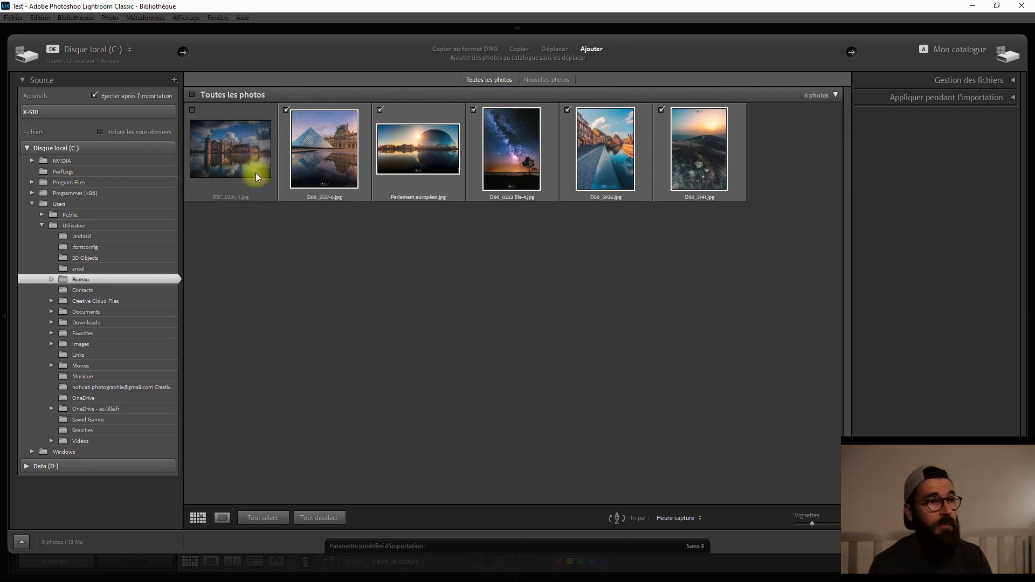
{"action": "left_click", "coordinate": [192, 110]}
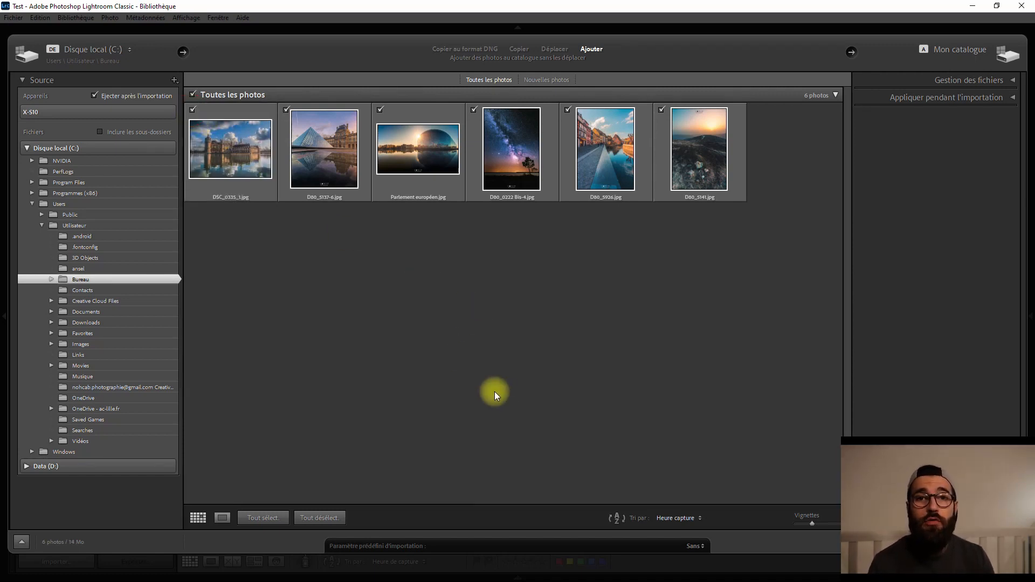
{"action": "left_click", "coordinate": [193, 96]}
{"action": "left_click", "coordinate": [193, 97]}
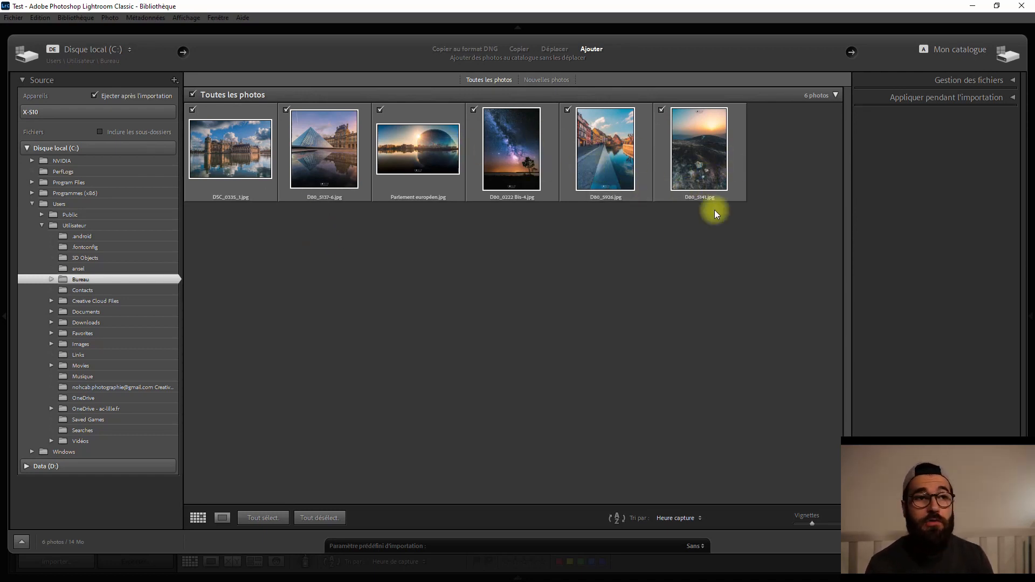
Select the photos from Parlement européen.jpg to D80_5926.jpg, exclude them from the import together, and include them again.
{"action": "left_click", "coordinate": [612, 157]}
{"action": "left_click", "coordinate": [407, 141], "text": "shift"}
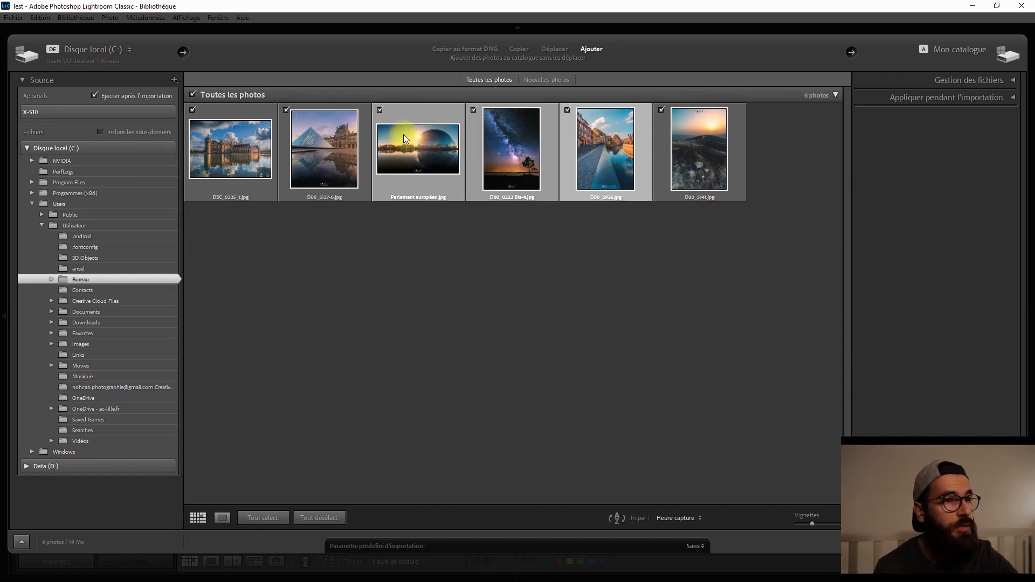
{"action": "left_click", "coordinate": [380, 112]}
{"action": "key", "text": "e"}
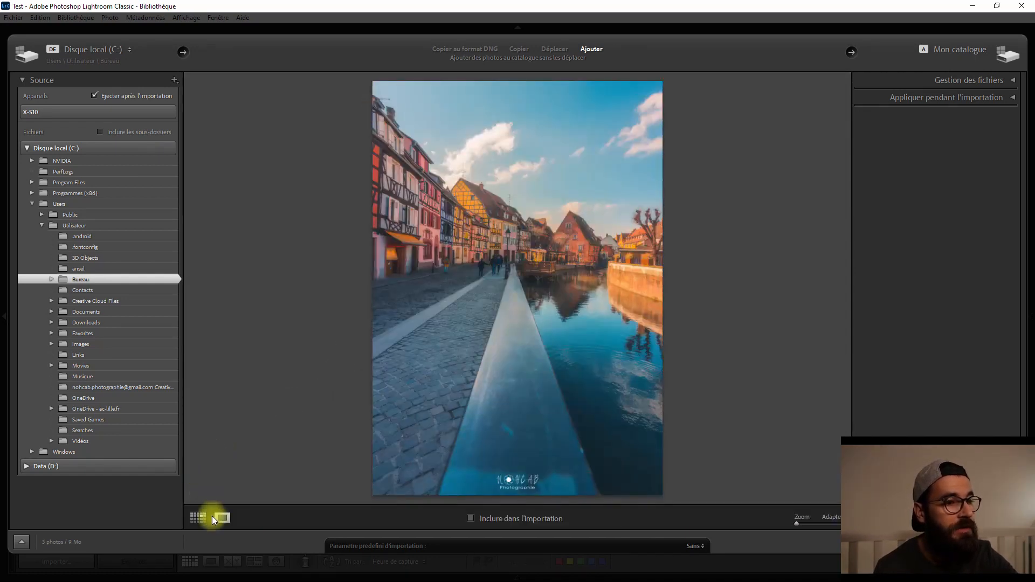
{"action": "left_click", "coordinate": [198, 518]}
{"action": "left_click", "coordinate": [380, 111]}
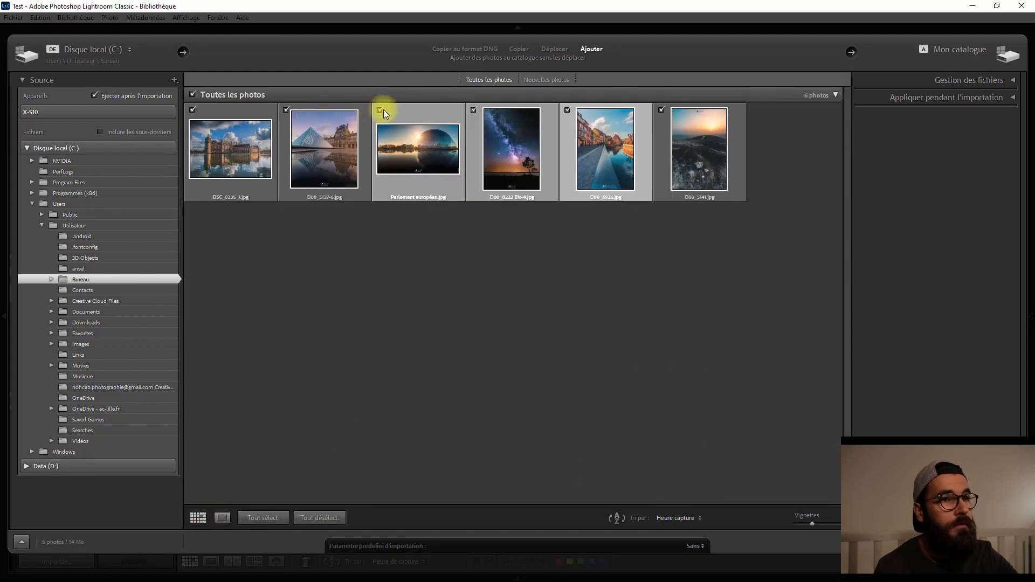
Clear the photo highlighting, exclude every photo from the import at once, and include them all again.
{"action": "left_click", "coordinate": [635, 291]}
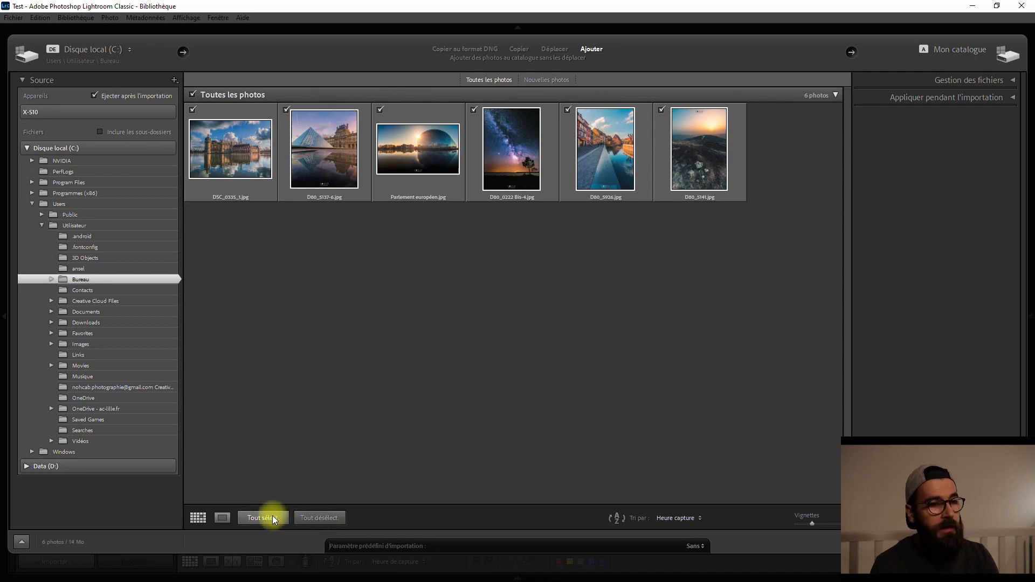
{"action": "left_click", "coordinate": [318, 519]}
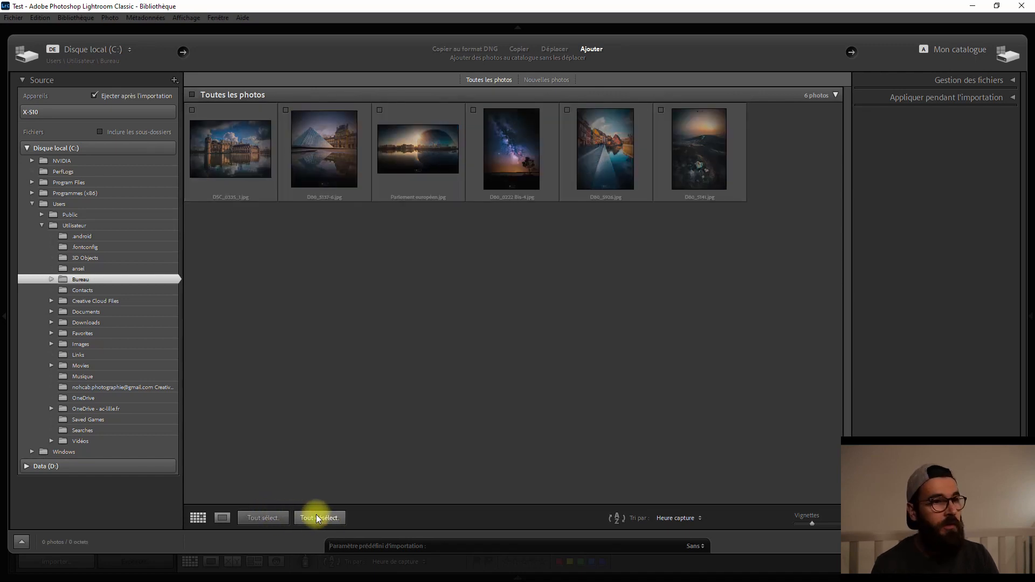
{"action": "left_click", "coordinate": [263, 518]}
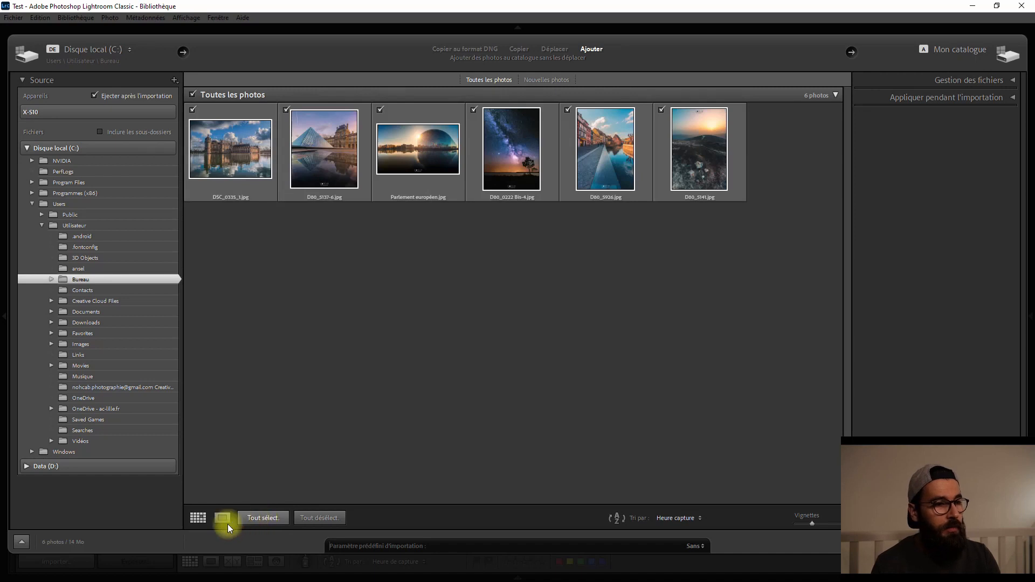
View Parlement européen.jpg enlarged in the import preview, then return to the grid and highlight DSC_0335_1.jpg.
{"action": "left_click", "coordinate": [435, 166]}
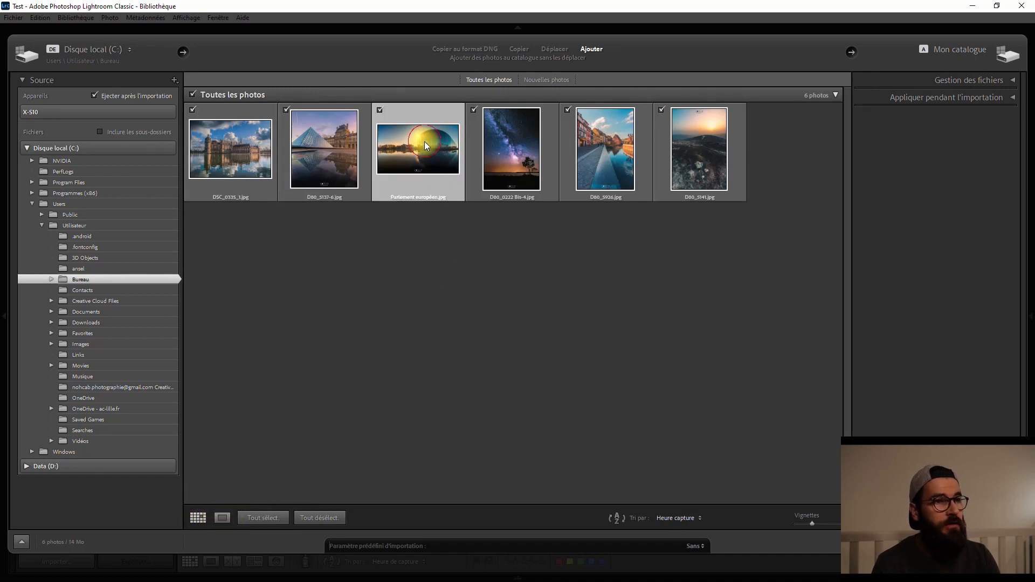
{"action": "left_click", "coordinate": [222, 519]}
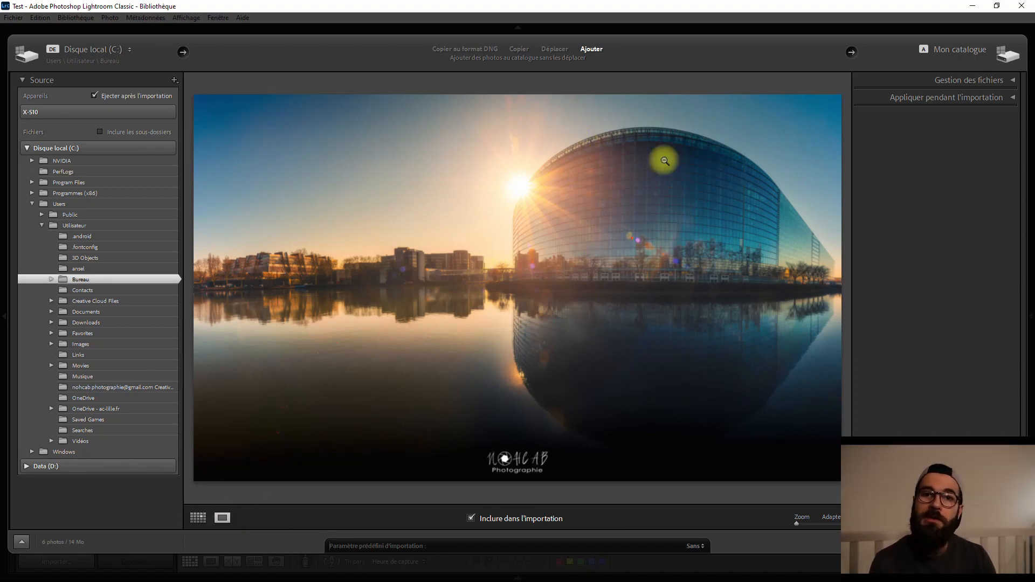
{"action": "left_click", "coordinate": [198, 518]}
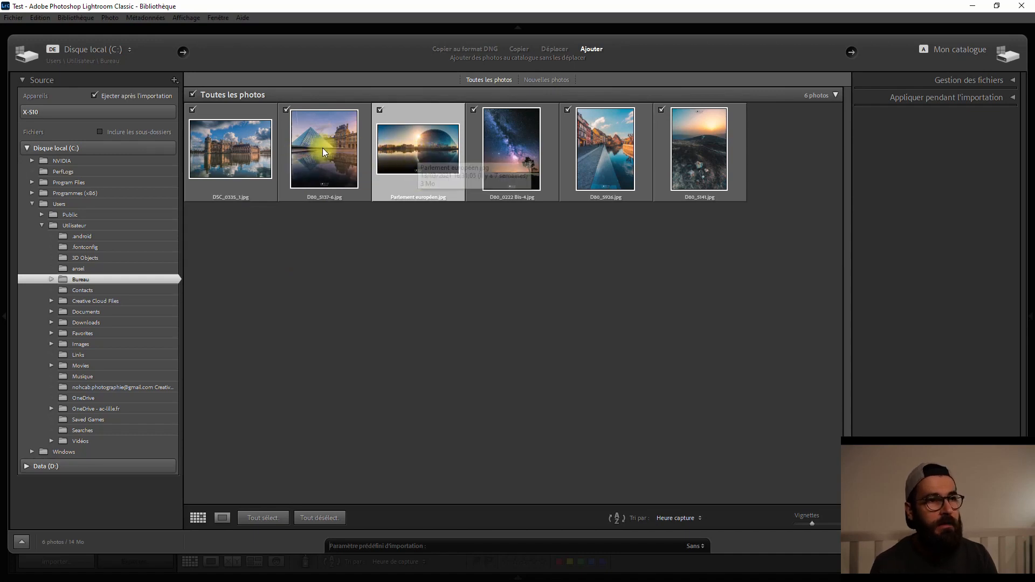
{"action": "left_click", "coordinate": [193, 144]}
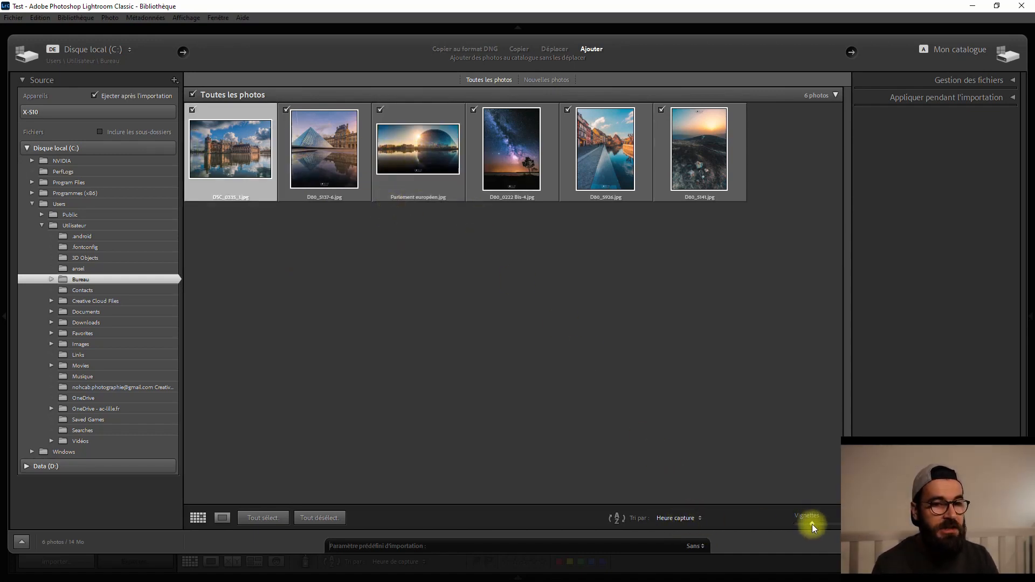
Nudge the thumbnail size and sort the import photos by Heure capture.
{"action": "left_click_drag", "start_coordinate": [813, 525], "coordinate": [814, 523]}
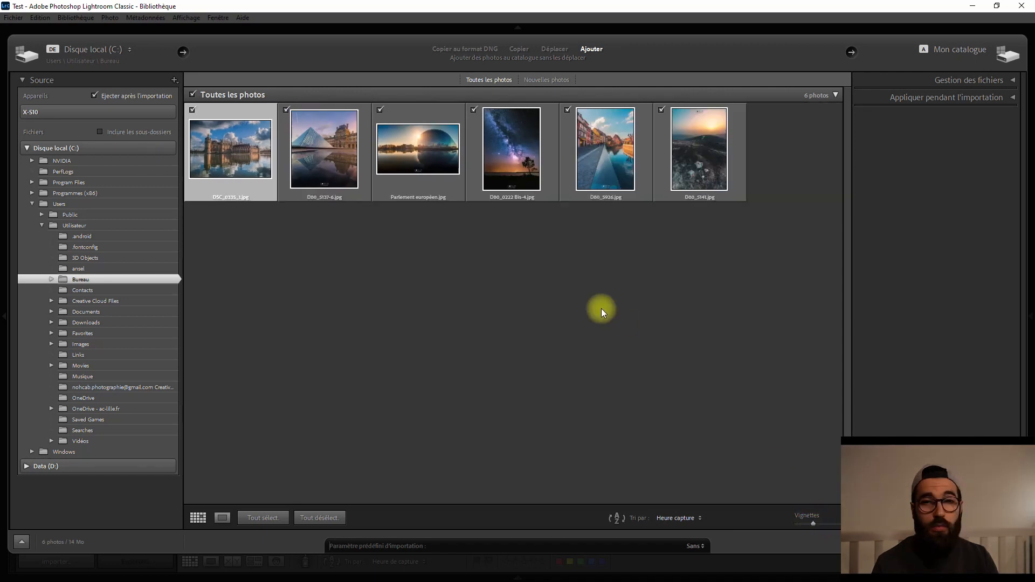
{"action": "left_click", "coordinate": [682, 519]}
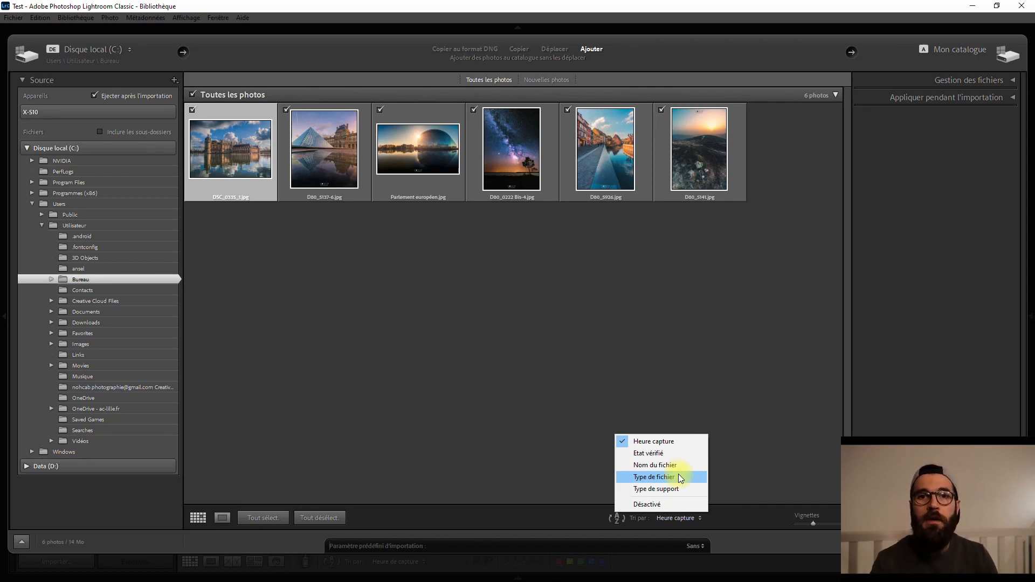
{"action": "left_click", "coordinate": [662, 440]}
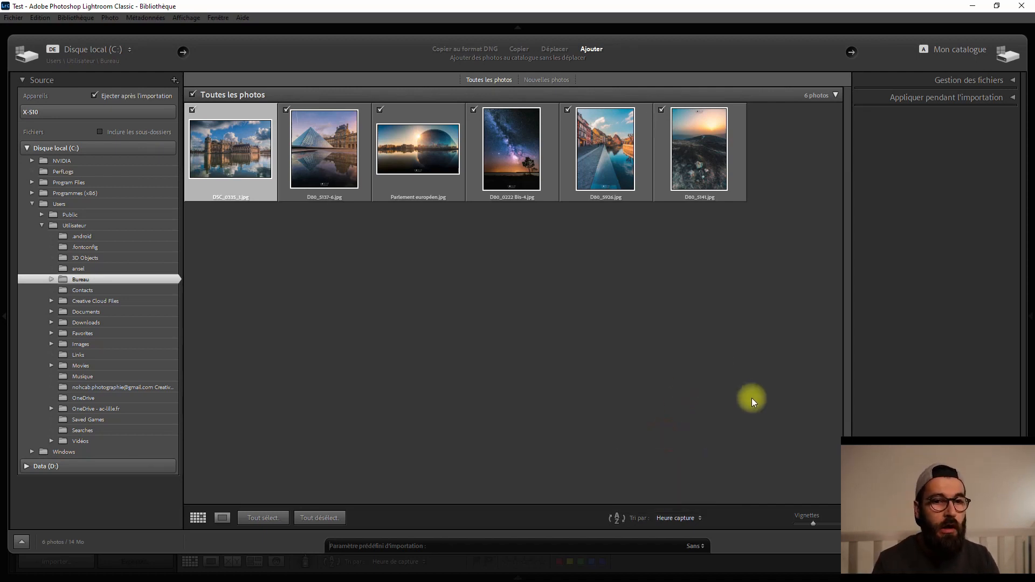
Reduce the window to reach the import controls, import the six photos, and restore the window to full size with no photo selected.
{"action": "left_click", "coordinate": [996, 6]}
{"action": "left_click", "coordinate": [825, 11]}
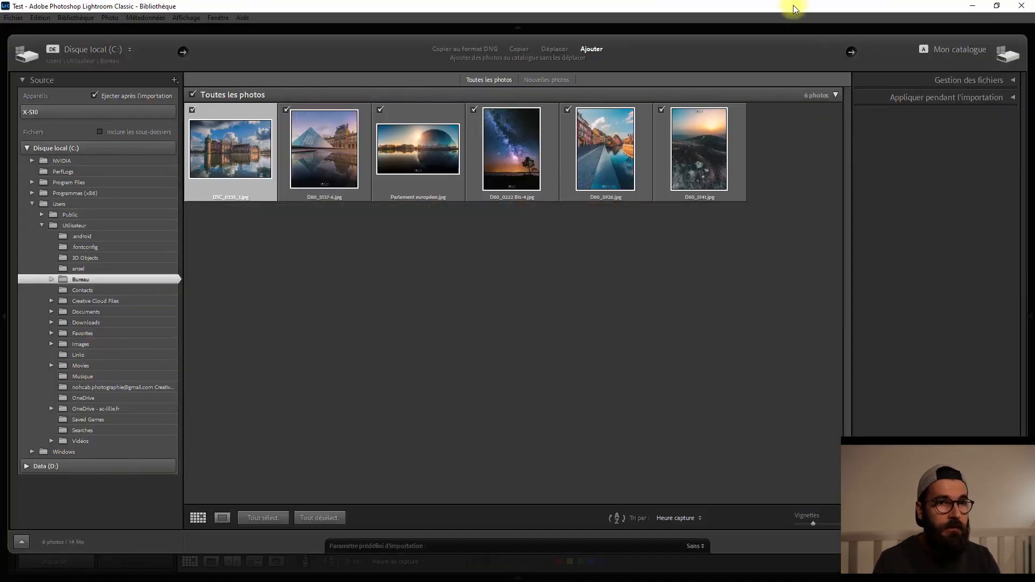
{"action": "left_click_drag", "start_coordinate": [794, 5], "coordinate": [566, 46]}
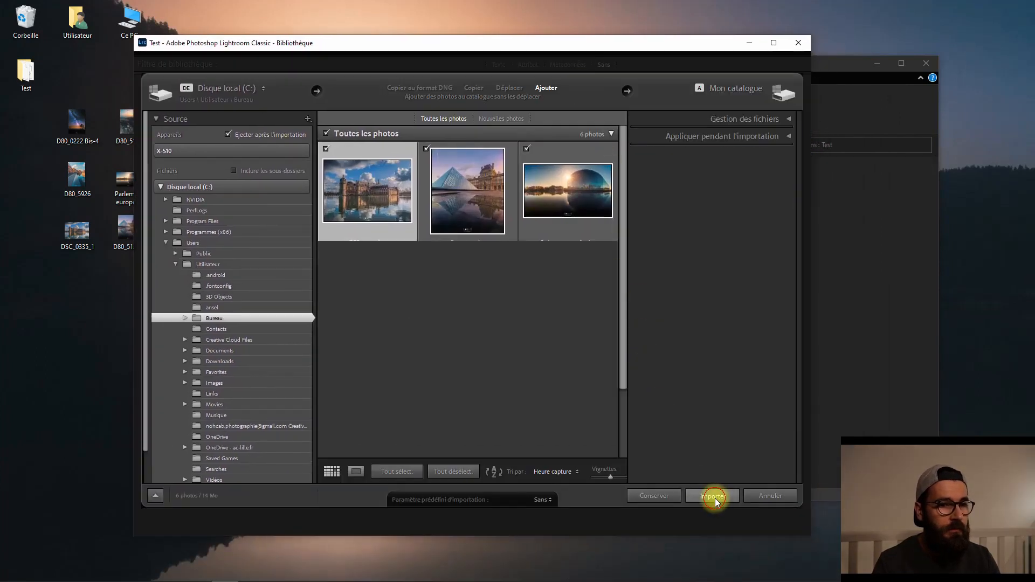
{"action": "left_click", "coordinate": [712, 496]}
{"action": "left_click", "coordinate": [774, 43]}
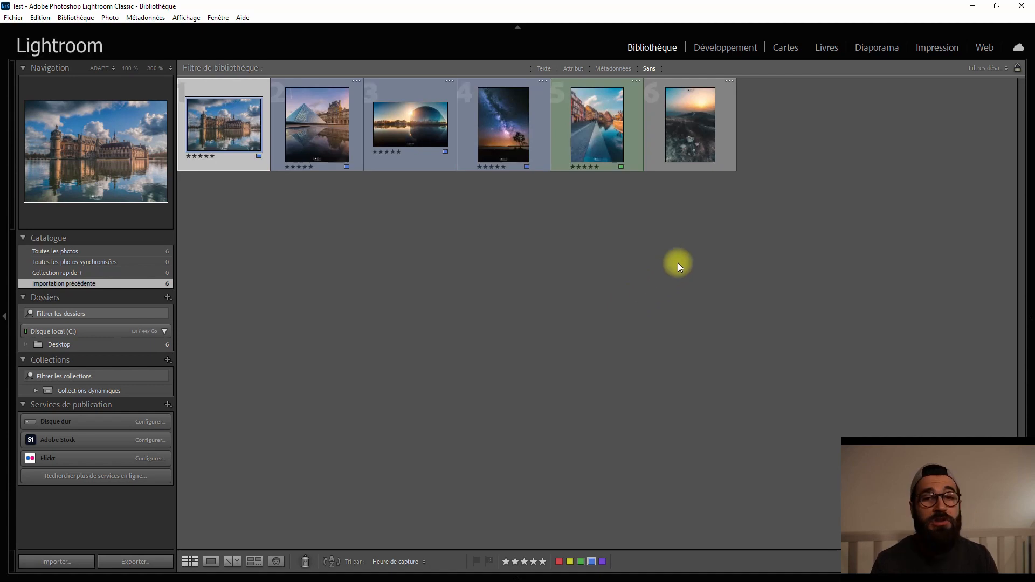
{"action": "left_click", "coordinate": [633, 280]}
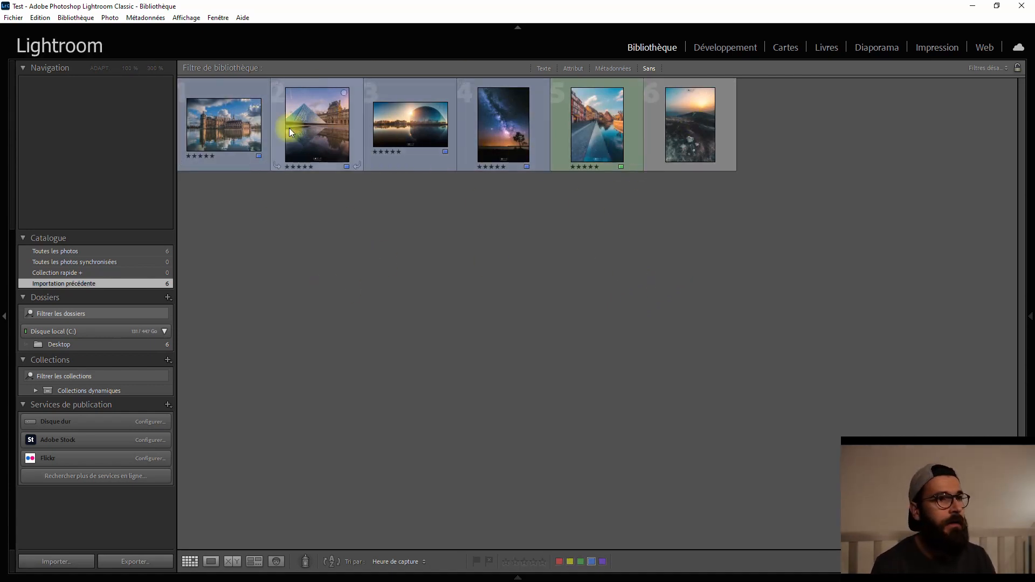
Preview the castle photo and D80_5141.jpg one after the other, and clear the photo selection.
{"action": "left_click", "coordinate": [223, 125]}
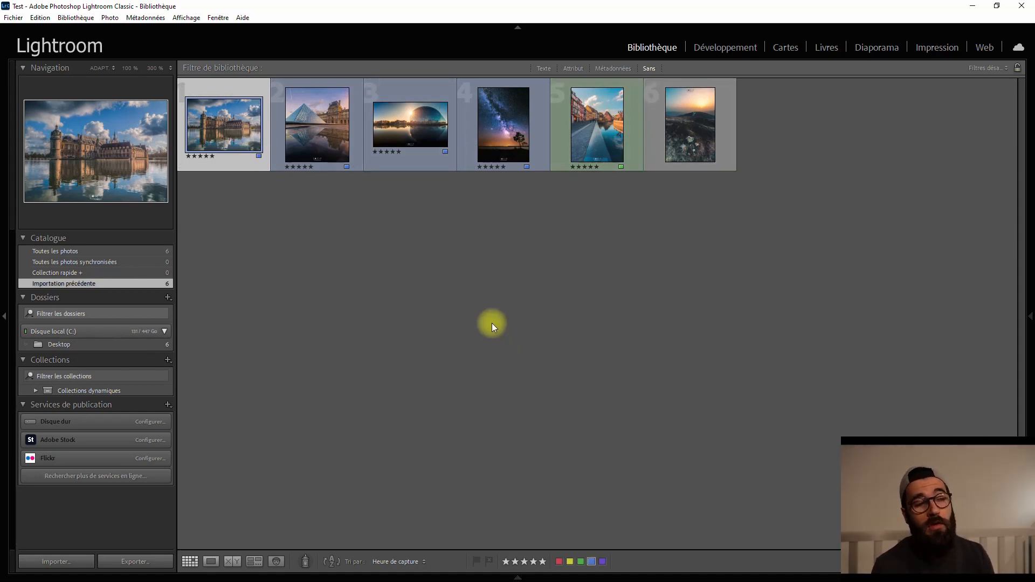
{"action": "left_click", "coordinate": [703, 141]}
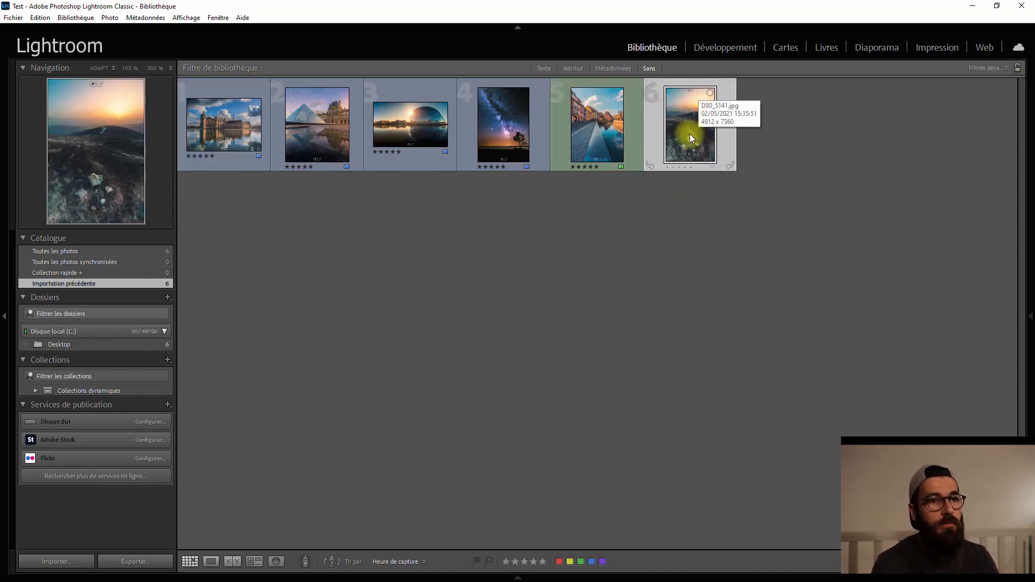
{"action": "left_click", "coordinate": [601, 354]}
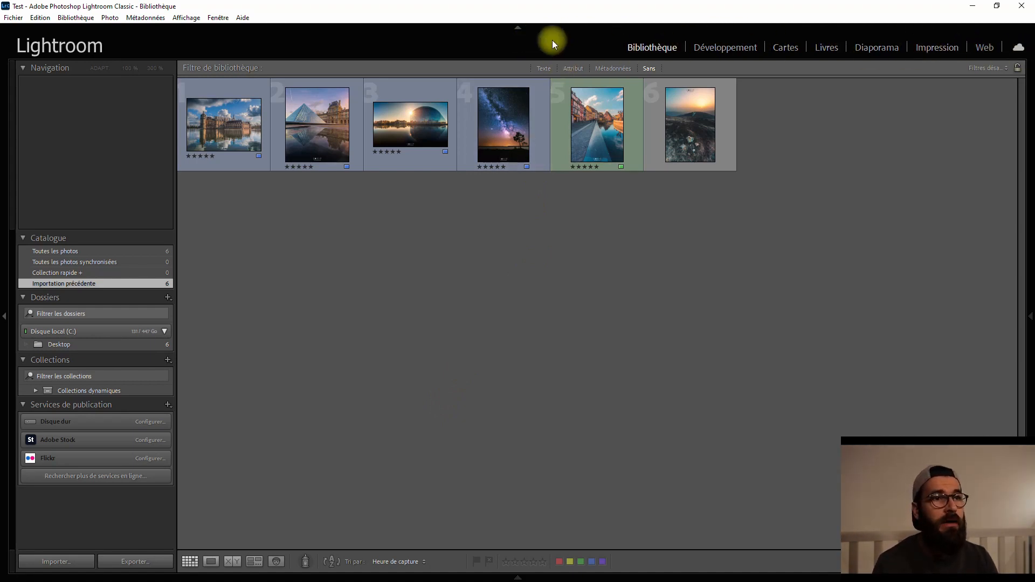
Hide the module bar, reveal it temporarily, and toggle it until it stays permanently shown.
{"action": "left_click", "coordinate": [533, 24]}
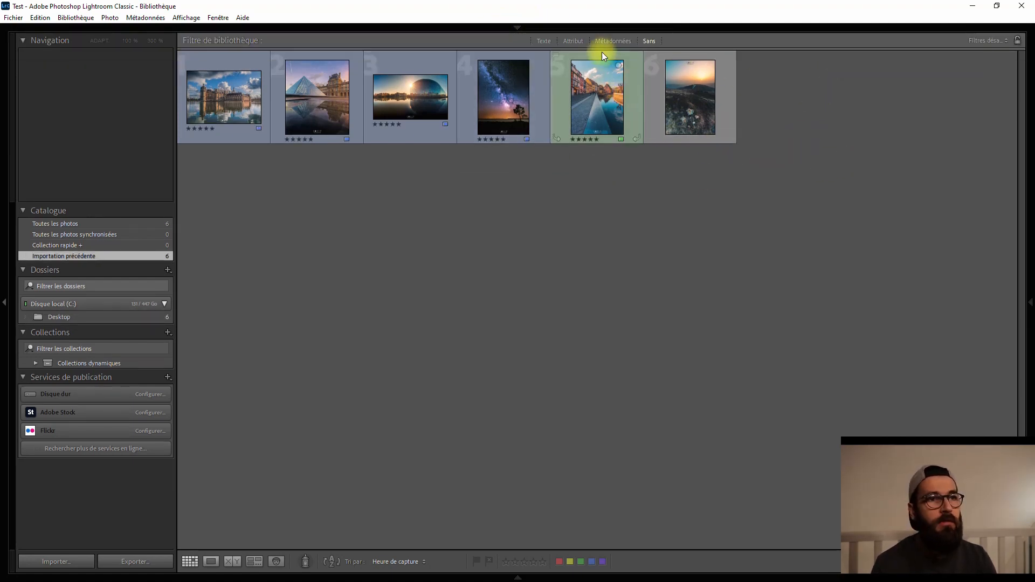
{"action": "mouse_move", "coordinate": [602, 28]}
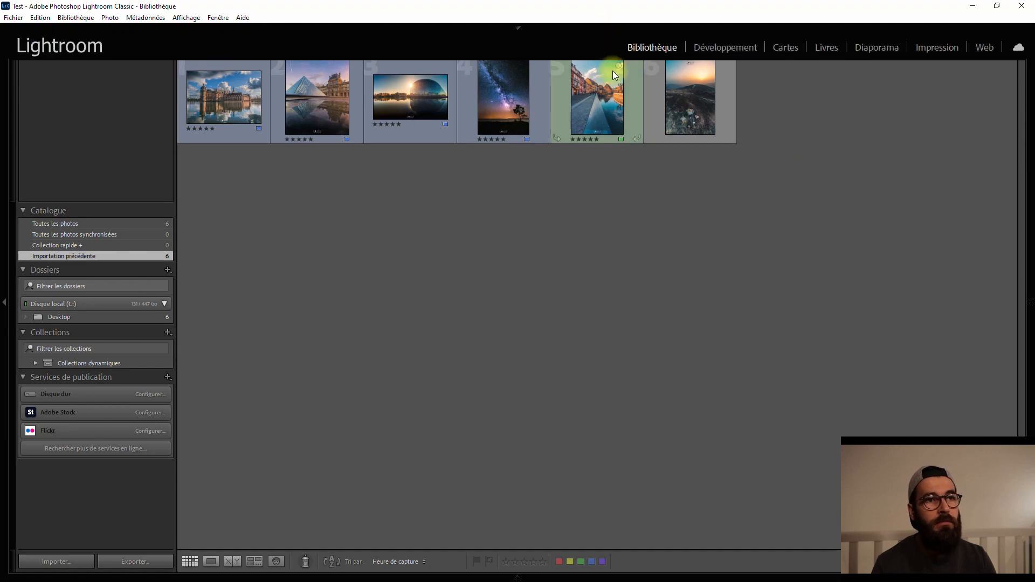
{"action": "left_click", "coordinate": [576, 27]}
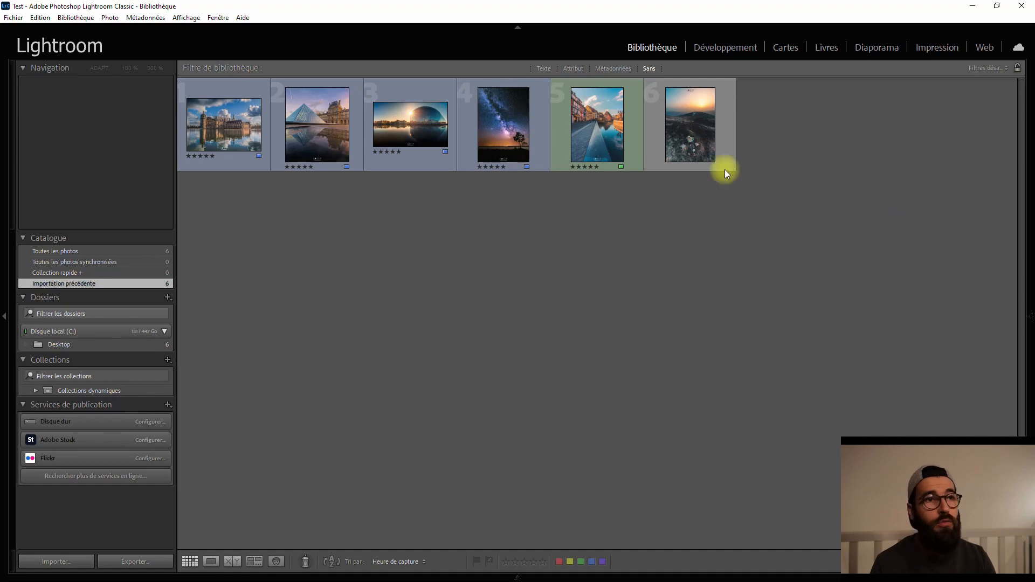
{"action": "left_click", "coordinate": [517, 29]}
{"action": "left_click", "coordinate": [516, 31]}
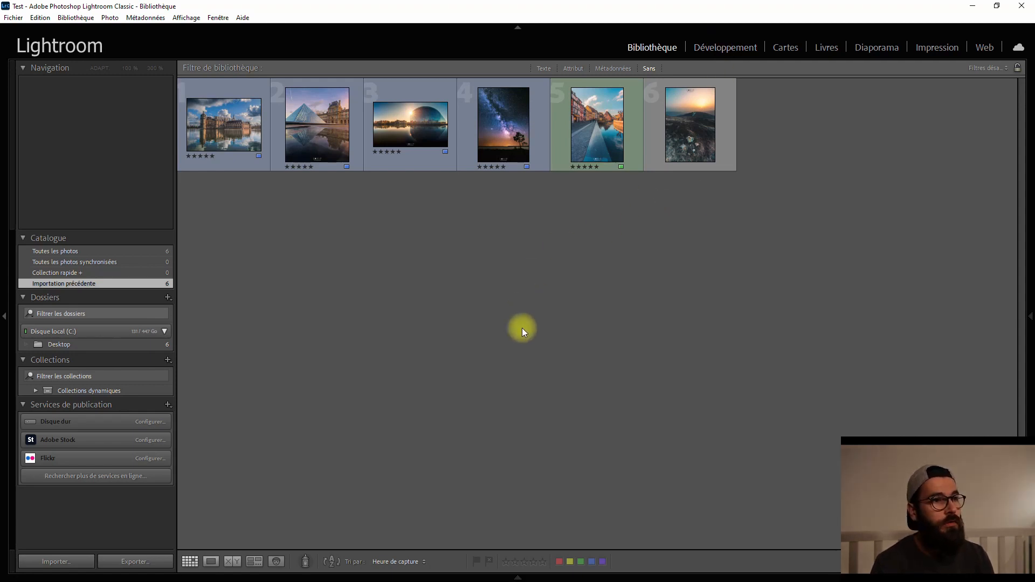
View the castle photo enlarged in Loupe view and return to the photo grid.
{"action": "left_click", "coordinate": [234, 128]}
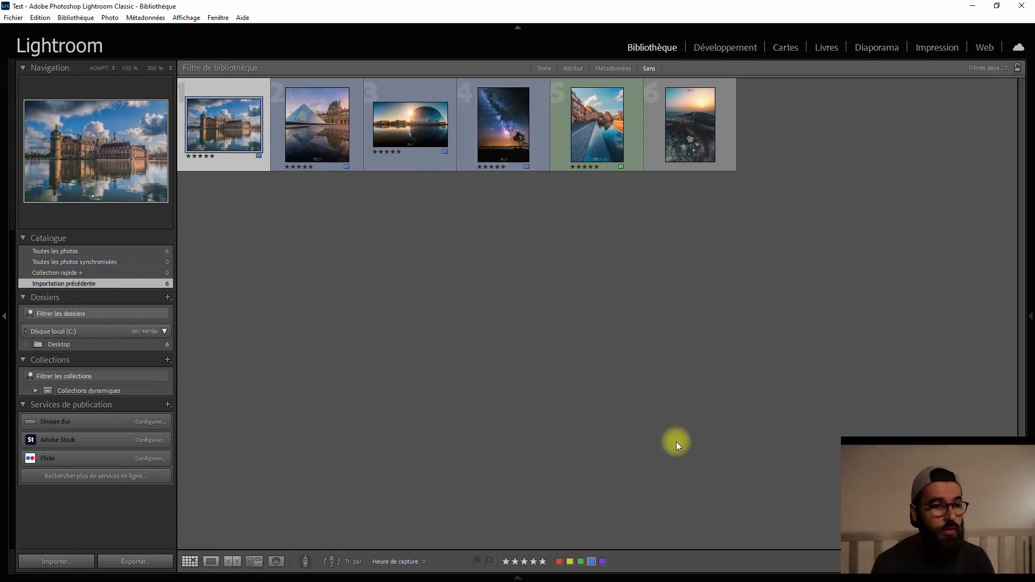
{"action": "left_click", "coordinate": [211, 561]}
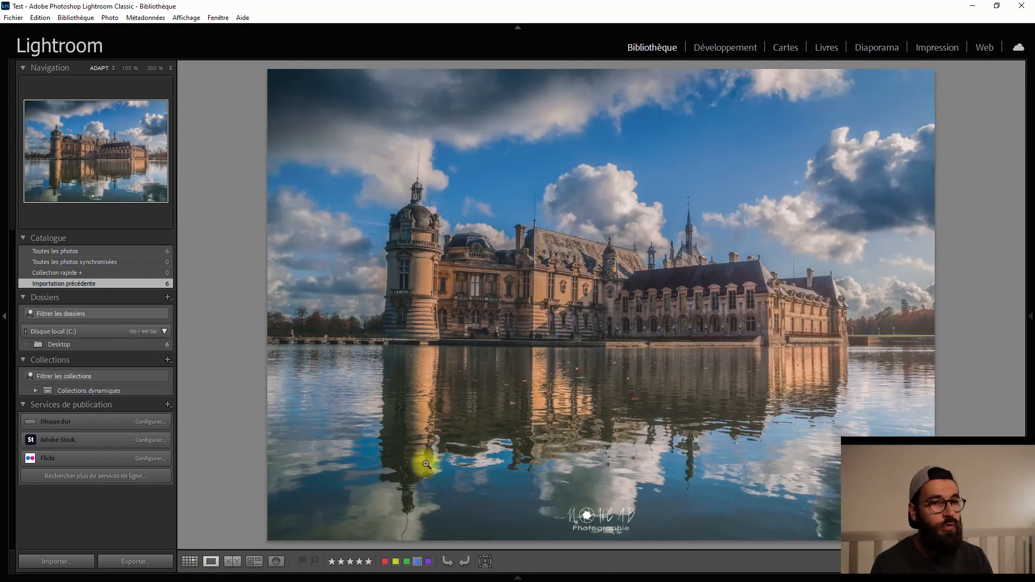
{"action": "left_click", "coordinate": [190, 562]}
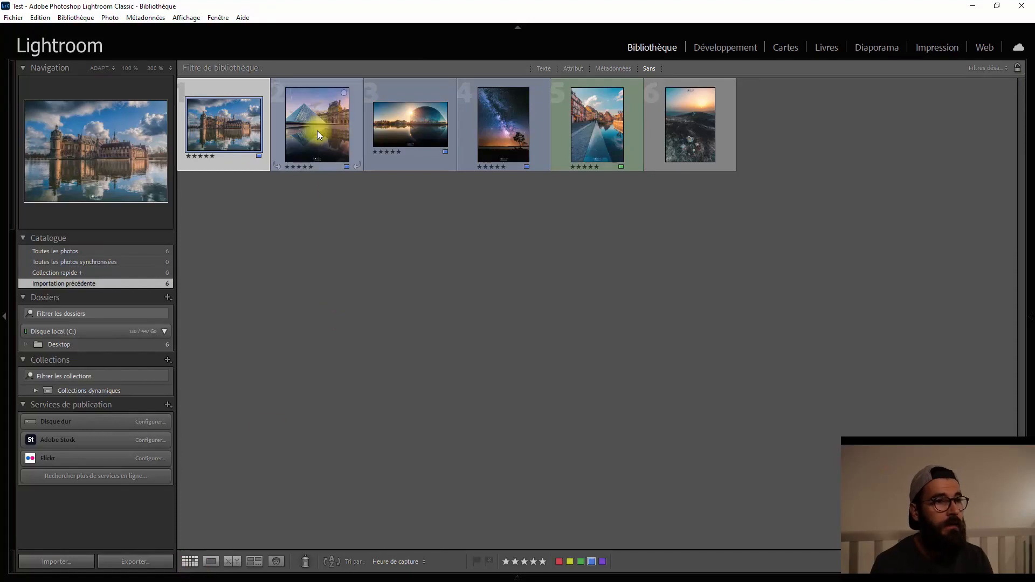
Highlight the pyramid and castle photos in turn, view the Milky Way photo enlarged, and return to the grid.
{"action": "left_click", "coordinate": [316, 131]}
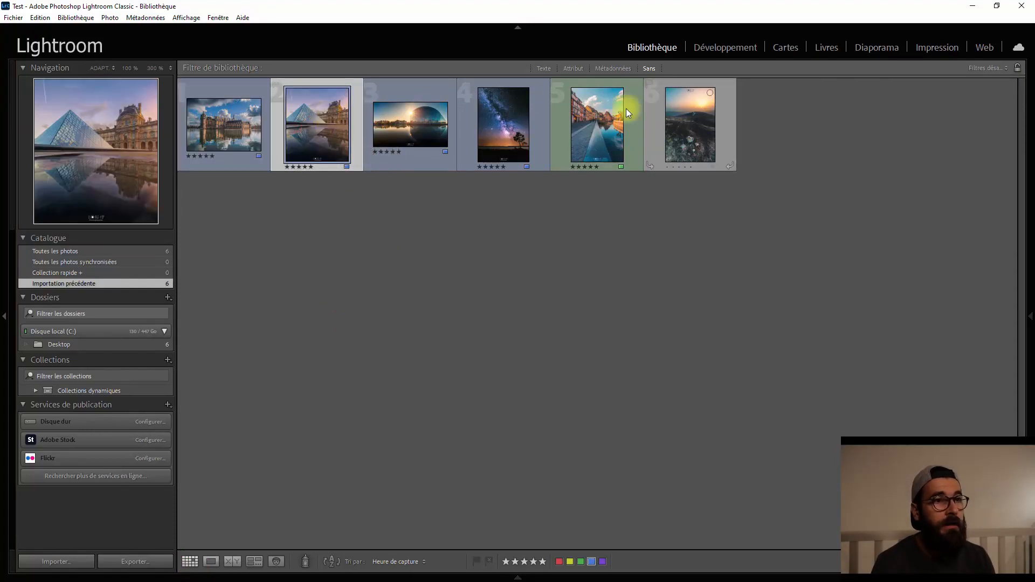
{"action": "left_click", "coordinate": [237, 124]}
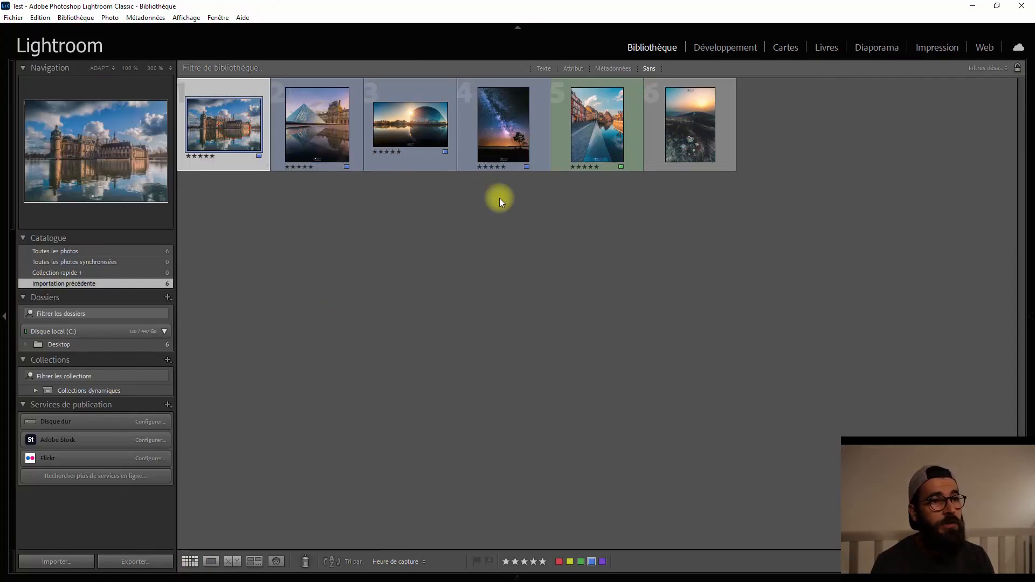
{"action": "double_click", "coordinate": [514, 121]}
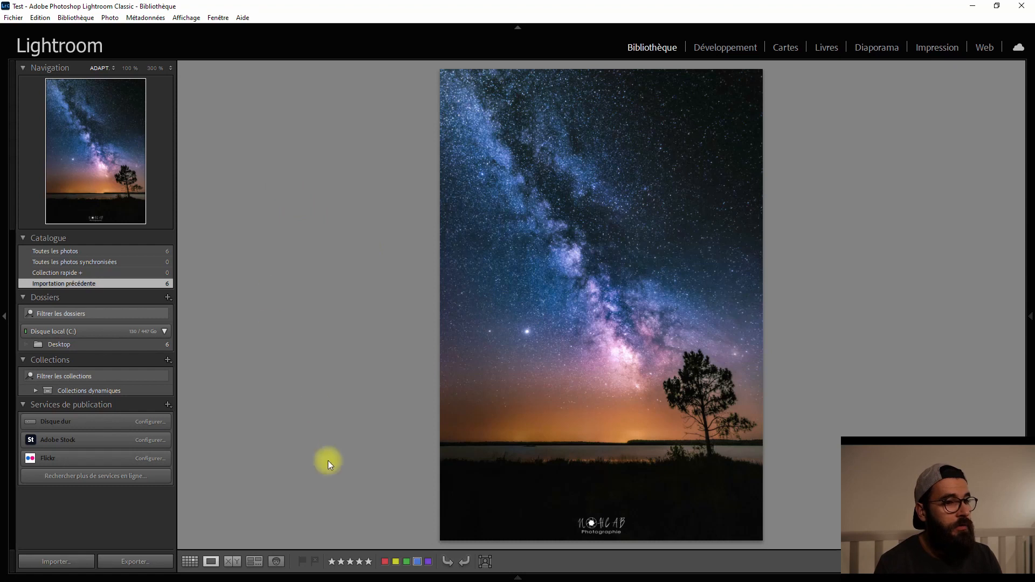
{"action": "left_click", "coordinate": [190, 561]}
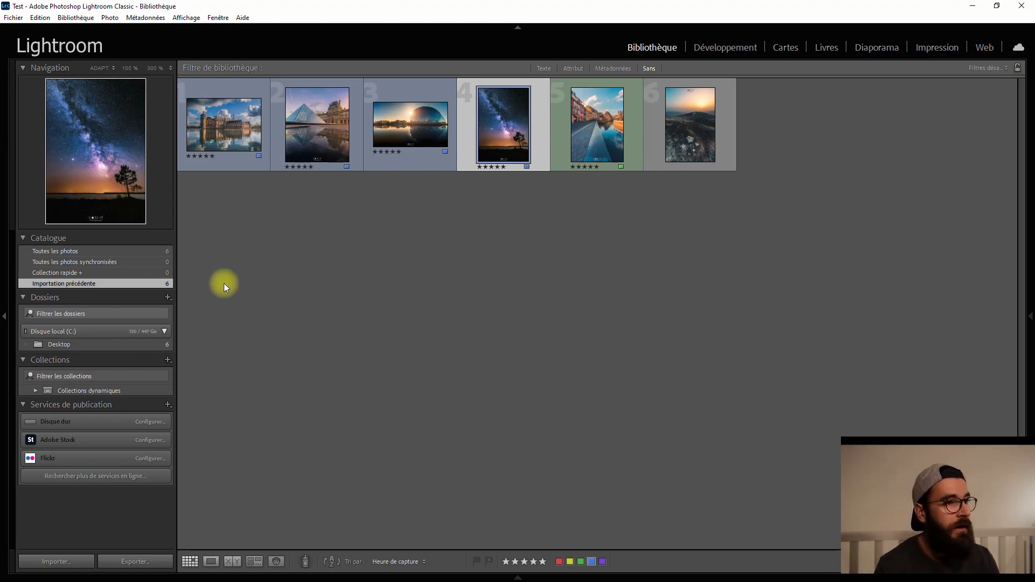
Show Toutes les photos, expand the Collections dynamiques set, and clear the photo selection.
{"action": "left_click", "coordinate": [156, 253]}
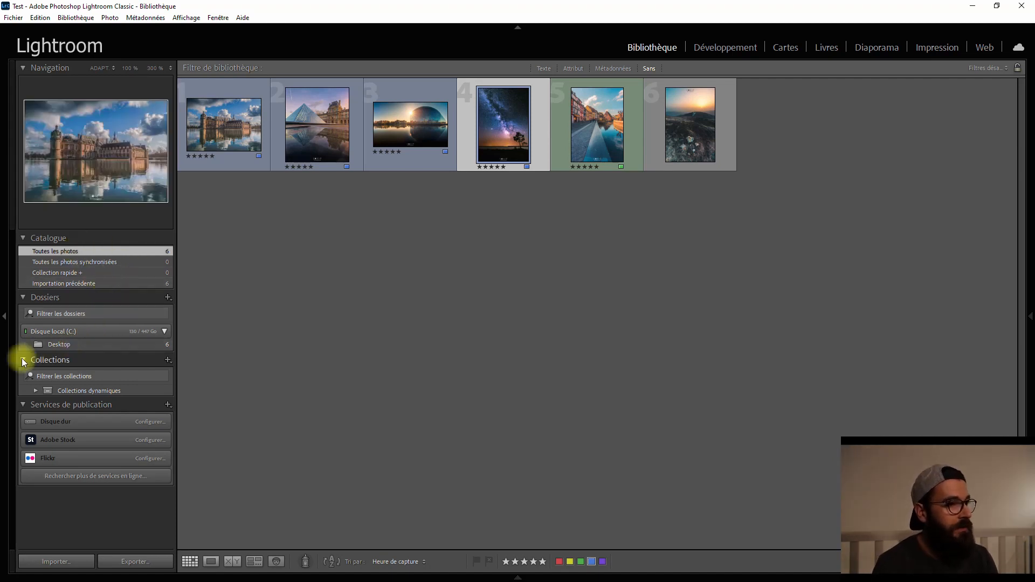
{"action": "left_click", "coordinate": [36, 391]}
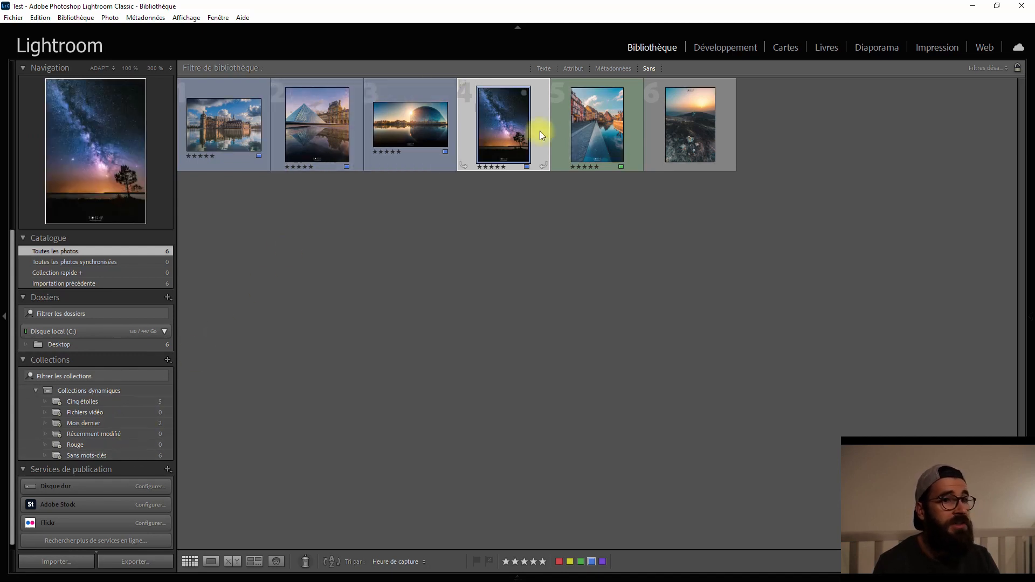
{"action": "left_click", "coordinate": [623, 271]}
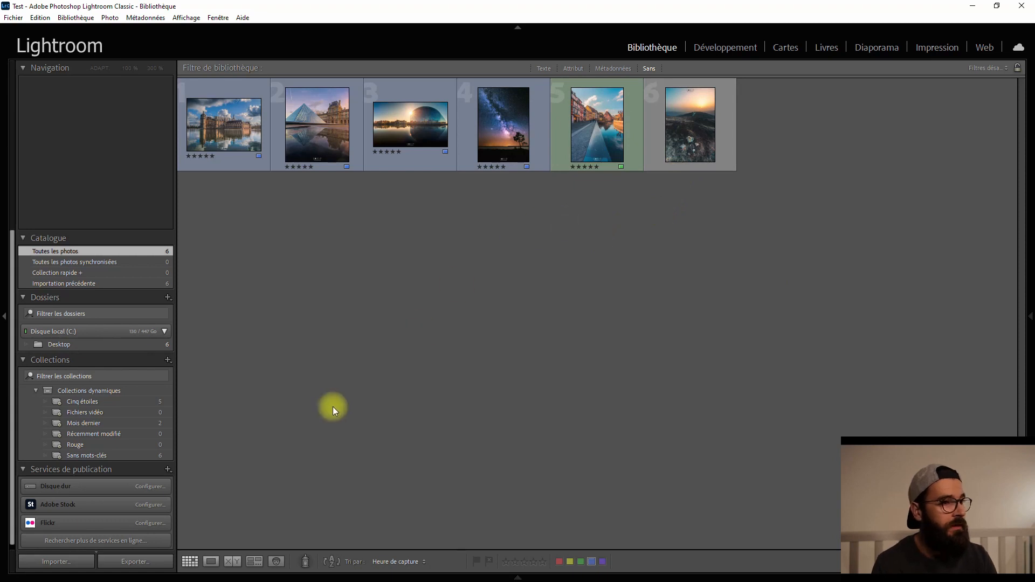
Set up a new smart collection named Vert, placed inside the Collections dynamiques set.
{"action": "left_click", "coordinate": [168, 359]}
{"action": "left_click", "coordinate": [223, 385]}
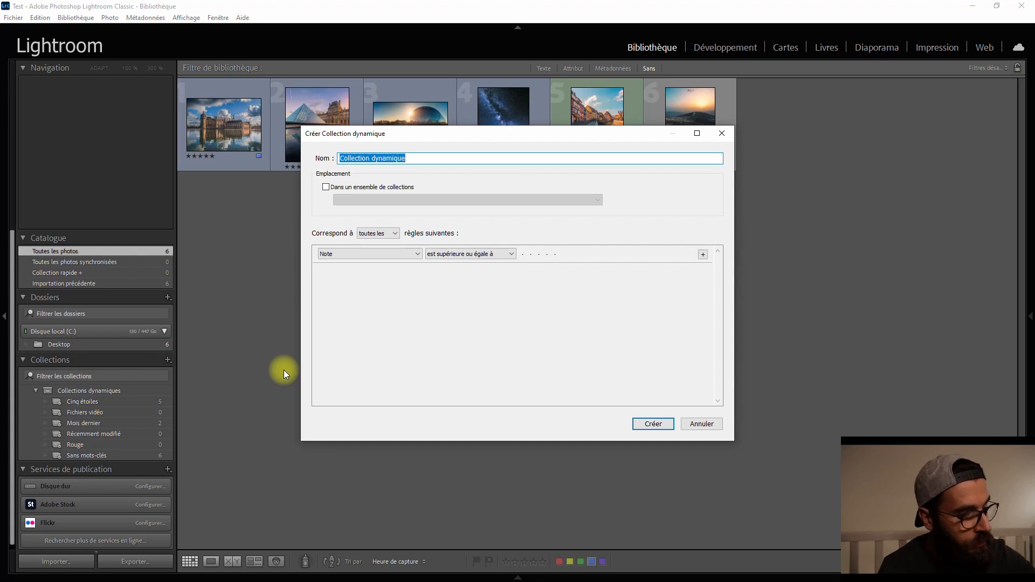
{"action": "type", "text": "Vert"}
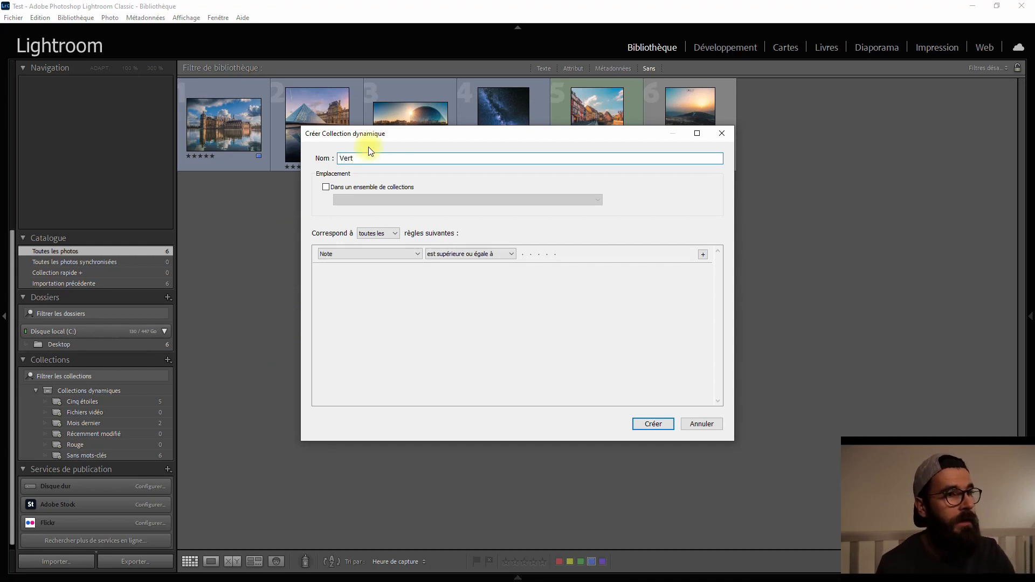
{"action": "left_click", "coordinate": [326, 188]}
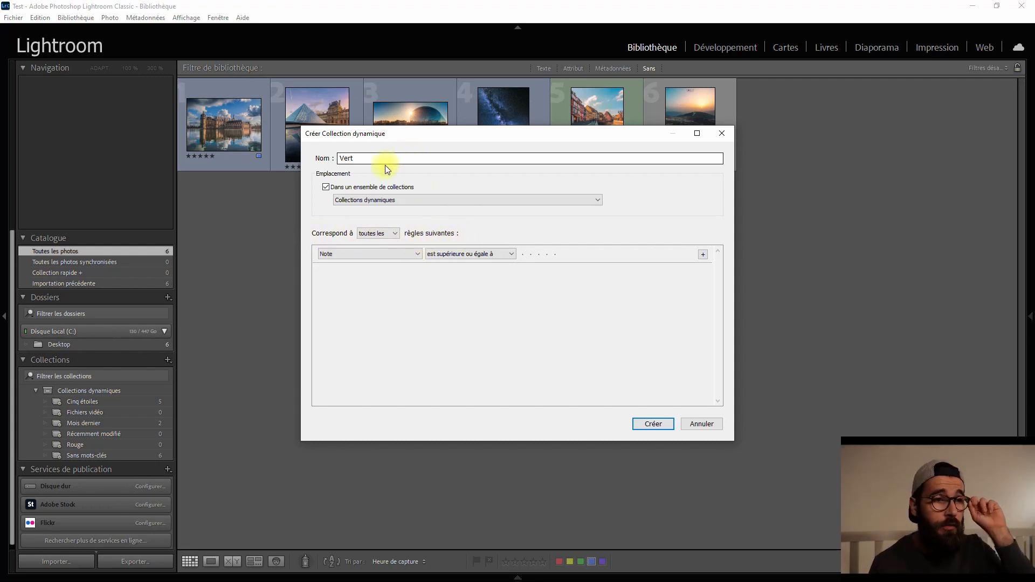
Set the collection's rule to Couleur de libellé est vert and create the collection.
{"action": "left_click", "coordinate": [358, 254]}
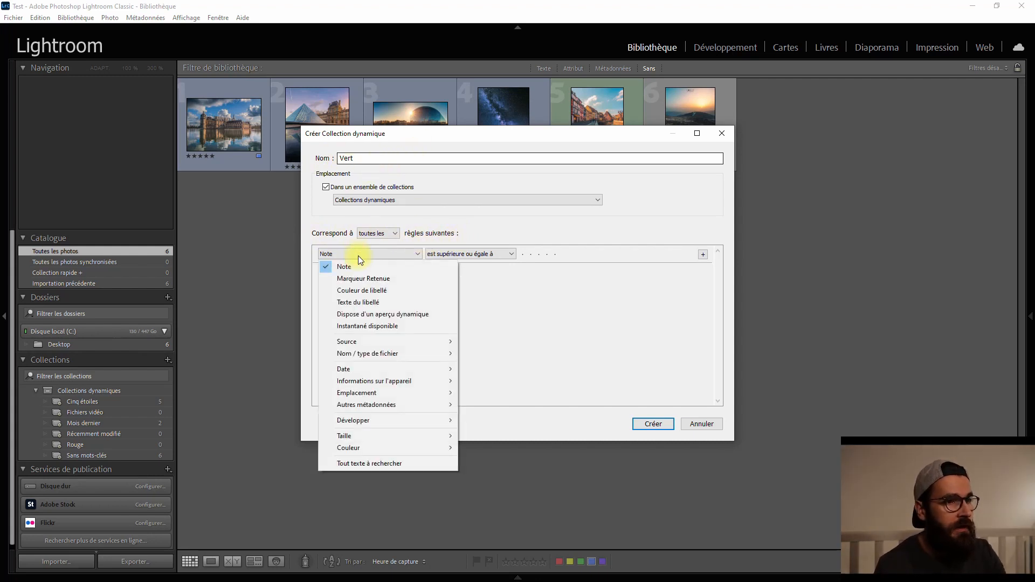
{"action": "left_click", "coordinate": [385, 290]}
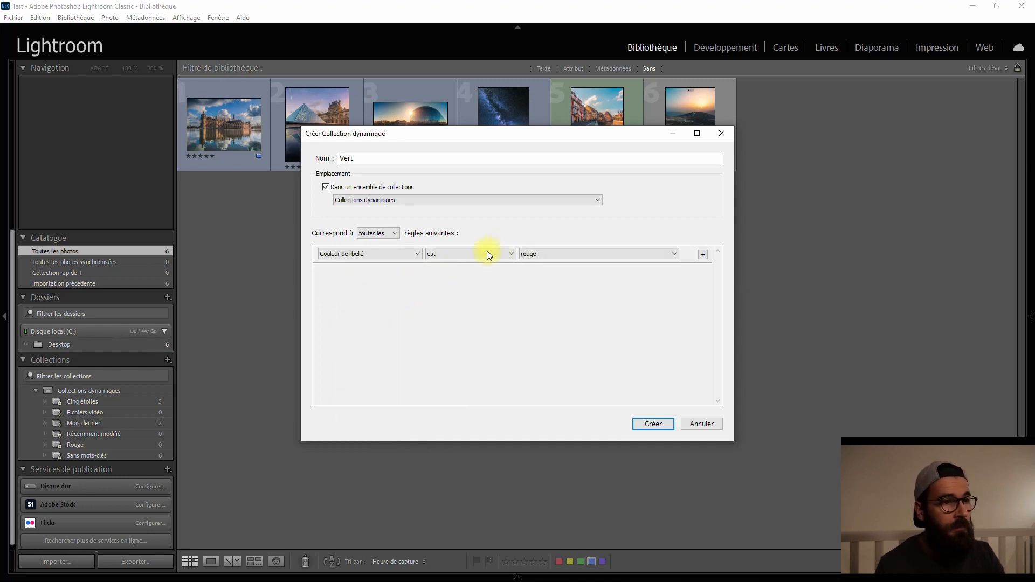
{"action": "left_click", "coordinate": [559, 256]}
{"action": "left_click", "coordinate": [555, 290]}
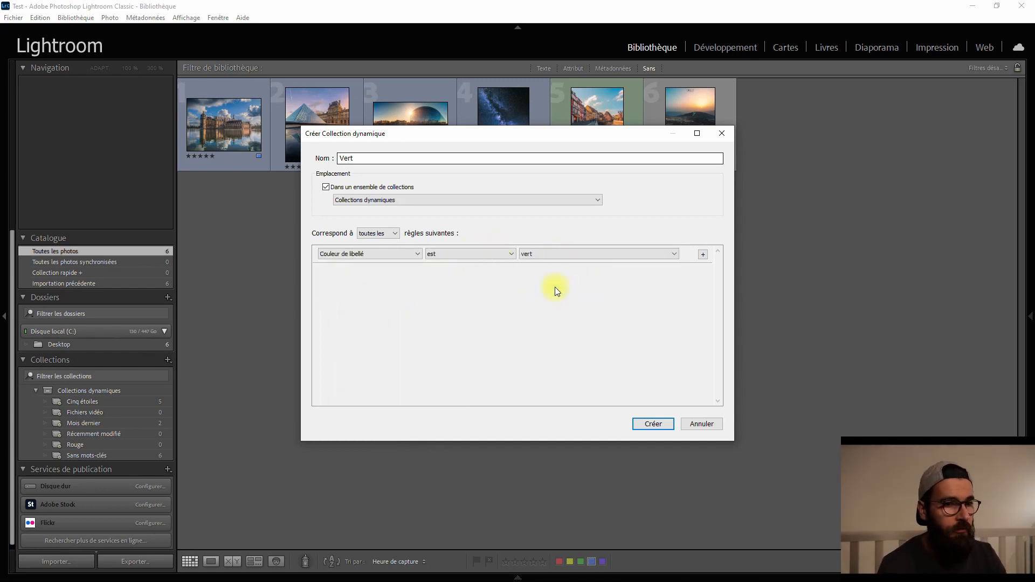
{"action": "left_click", "coordinate": [655, 424]}
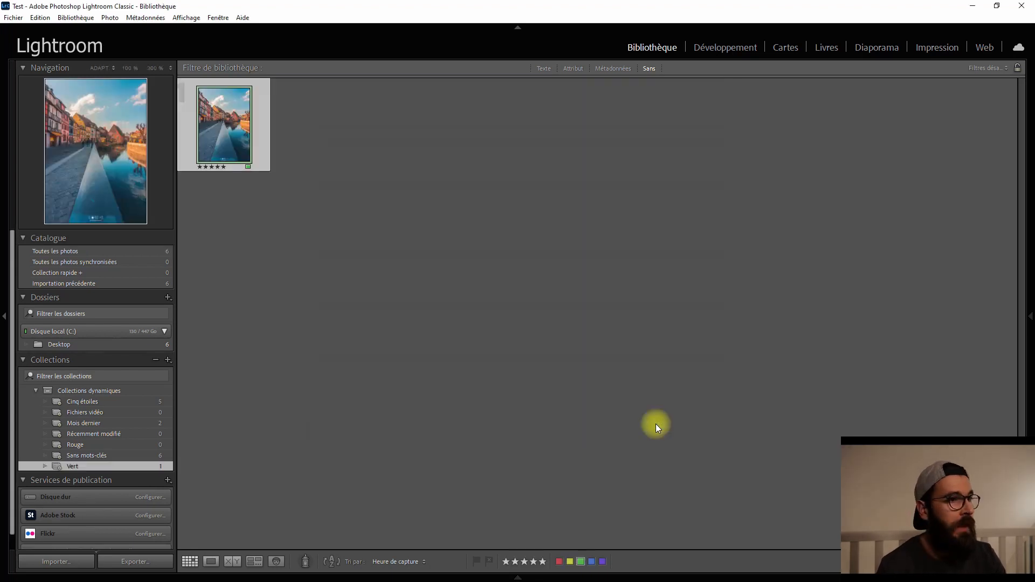
Compare the photos in Vert, Cinq étoiles and Toutes les photos, ending on Toutes les photos.
{"action": "left_click", "coordinate": [400, 266]}
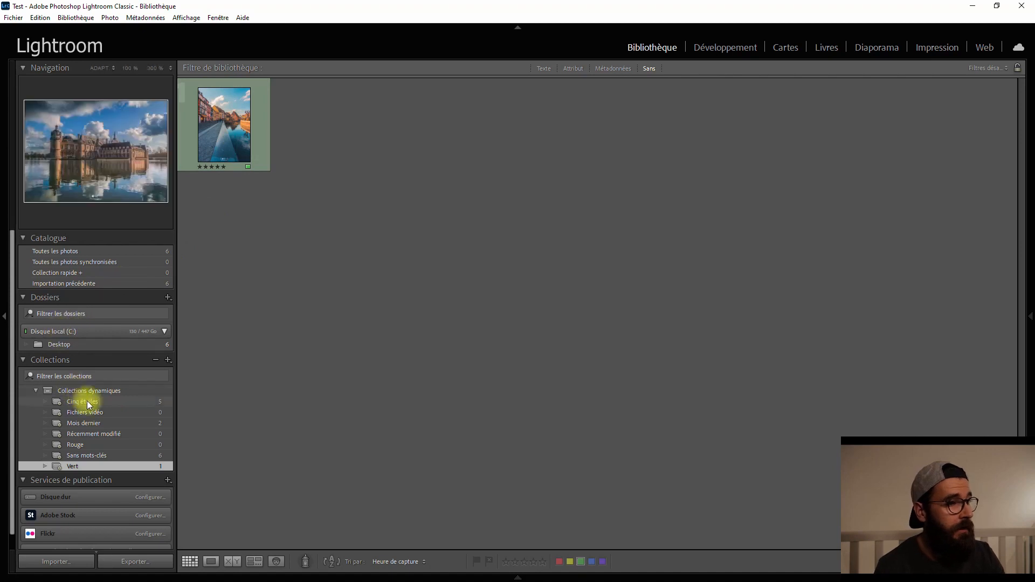
{"action": "left_click", "coordinate": [93, 252]}
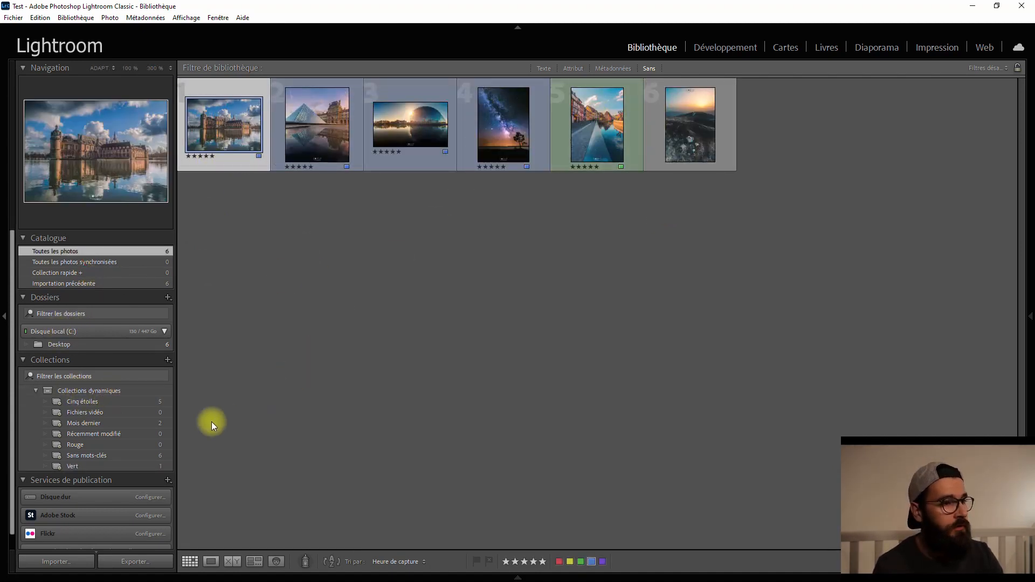
{"action": "left_click", "coordinate": [95, 465]}
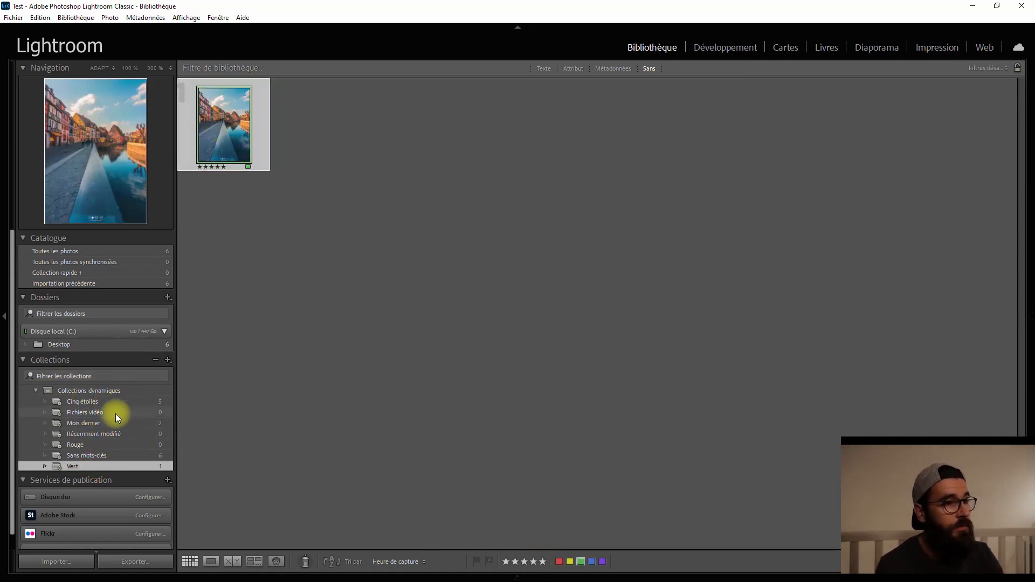
{"action": "left_click", "coordinate": [129, 404]}
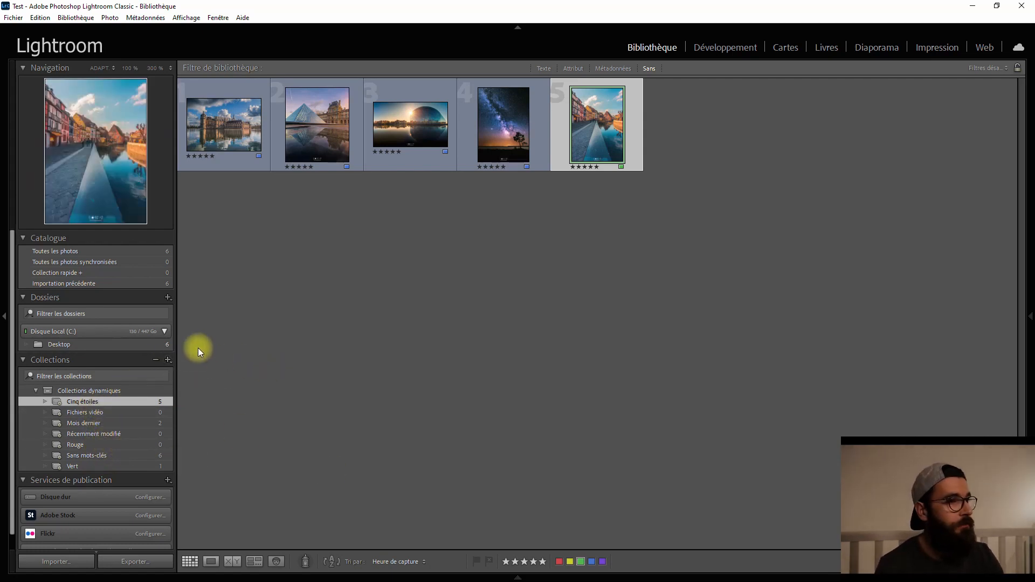
{"action": "left_click", "coordinate": [97, 252]}
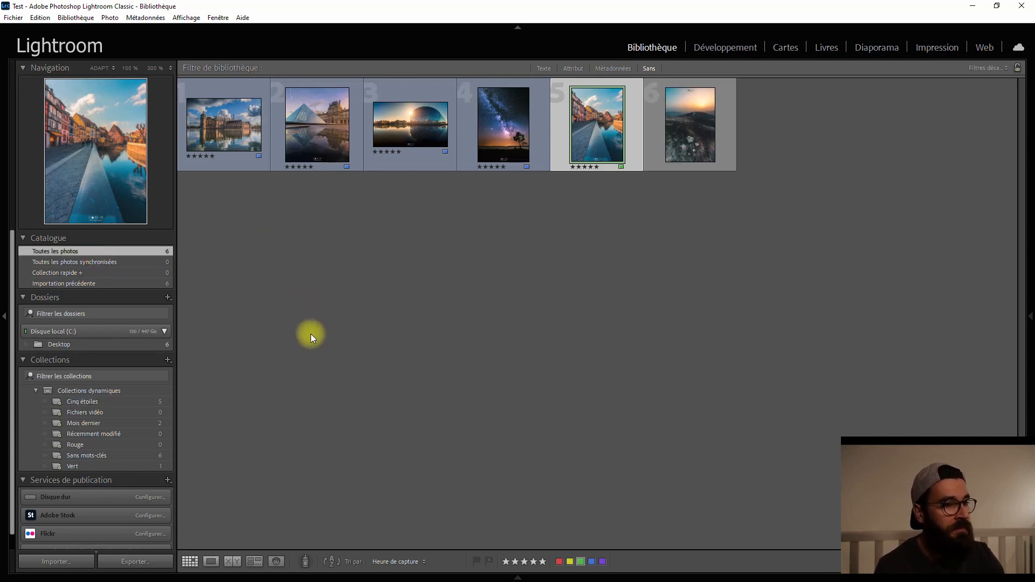
Examine the histogram and metadata of the green-labelled photo, hide that panel again, and deselect the photo.
{"action": "mouse_move", "coordinate": [1032, 290]}
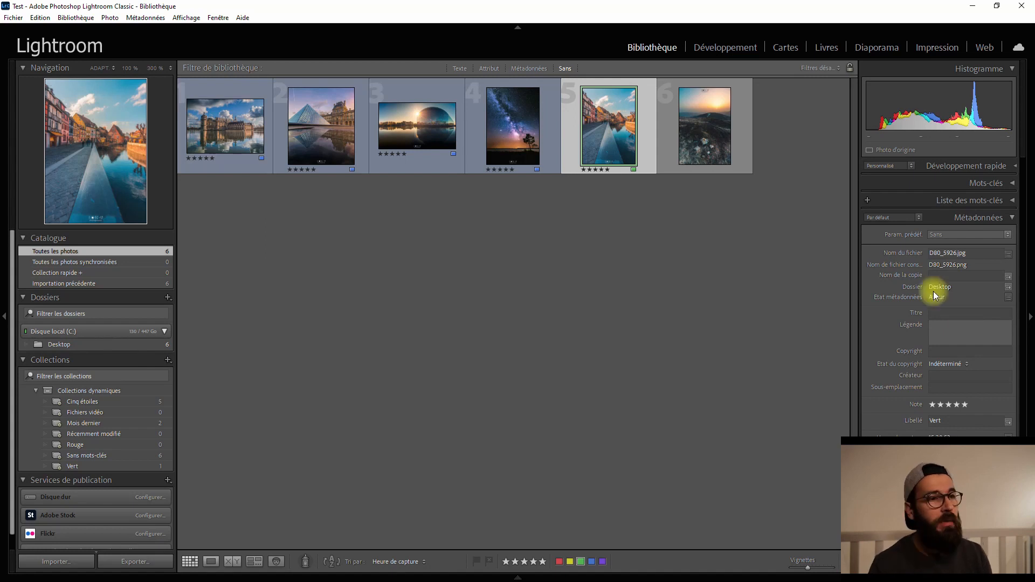
{"action": "left_click", "coordinate": [1030, 304]}
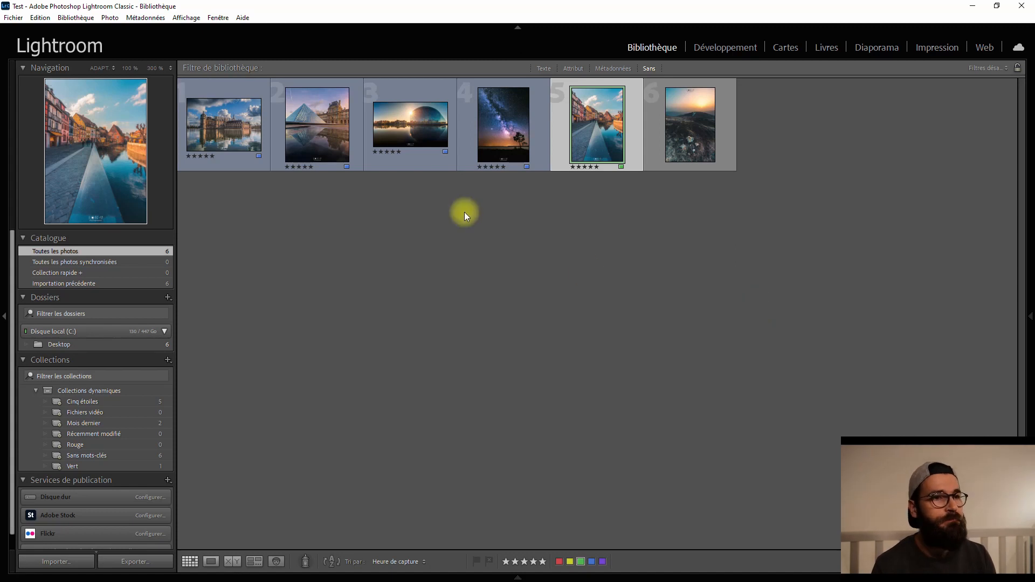
{"action": "left_click", "coordinate": [419, 258]}
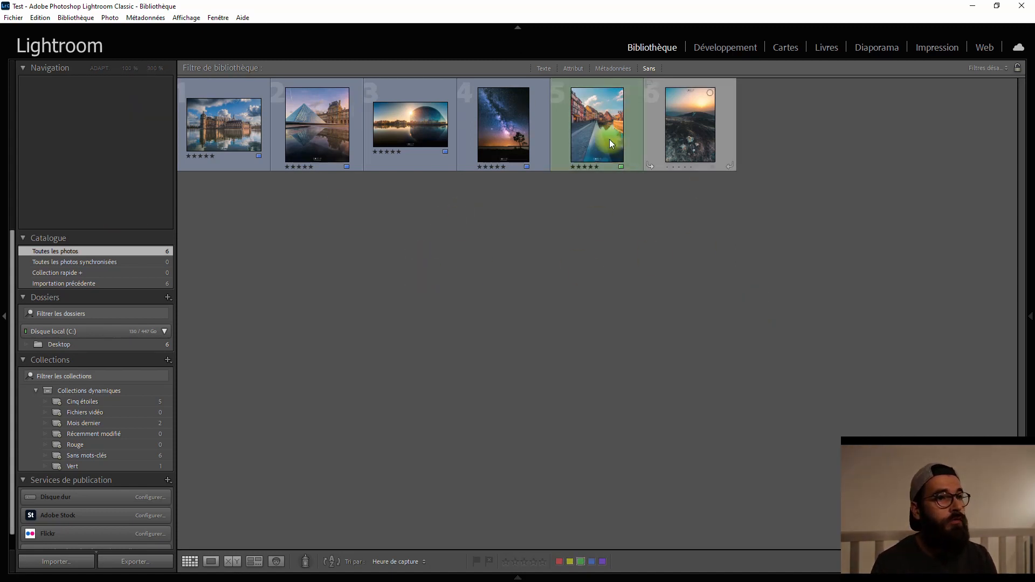
Bring up the removal confirmation for the unlabelled sunset photo in two different ways, cancelling it each time.
{"action": "left_click", "coordinate": [506, 126]}
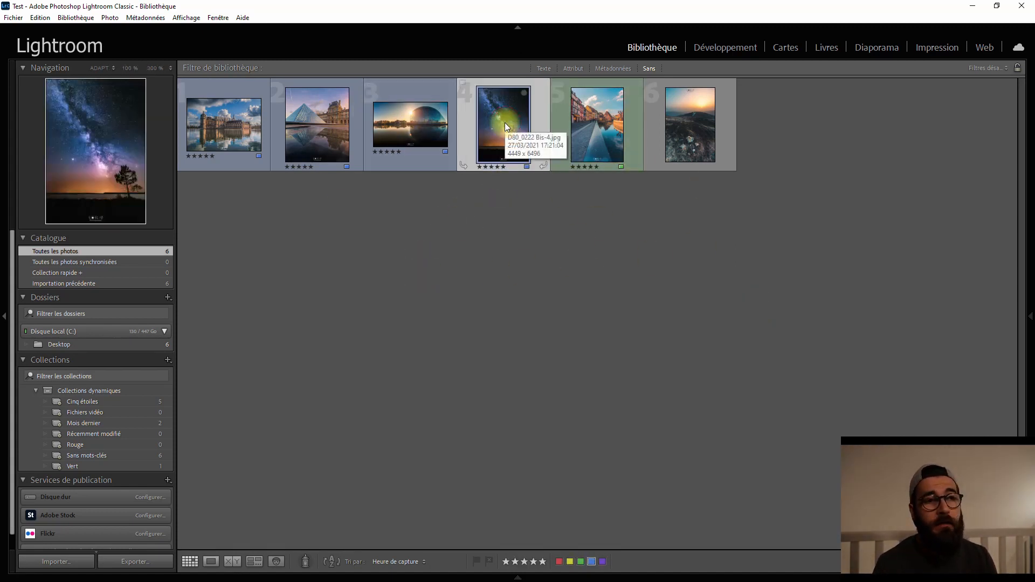
{"action": "left_click", "coordinate": [693, 127]}
{"action": "right_click", "coordinate": [693, 127]}
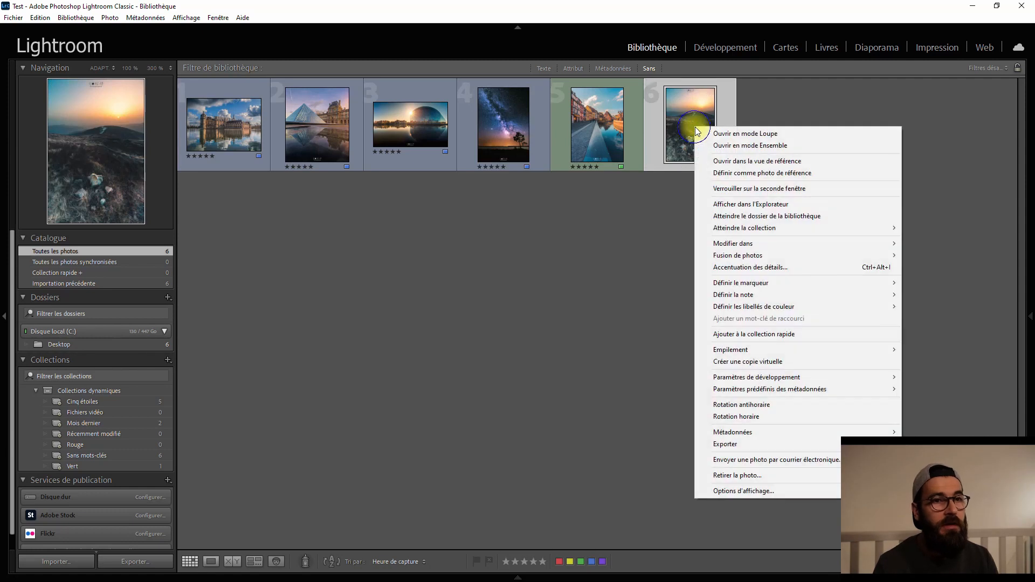
{"action": "left_click", "coordinate": [740, 474]}
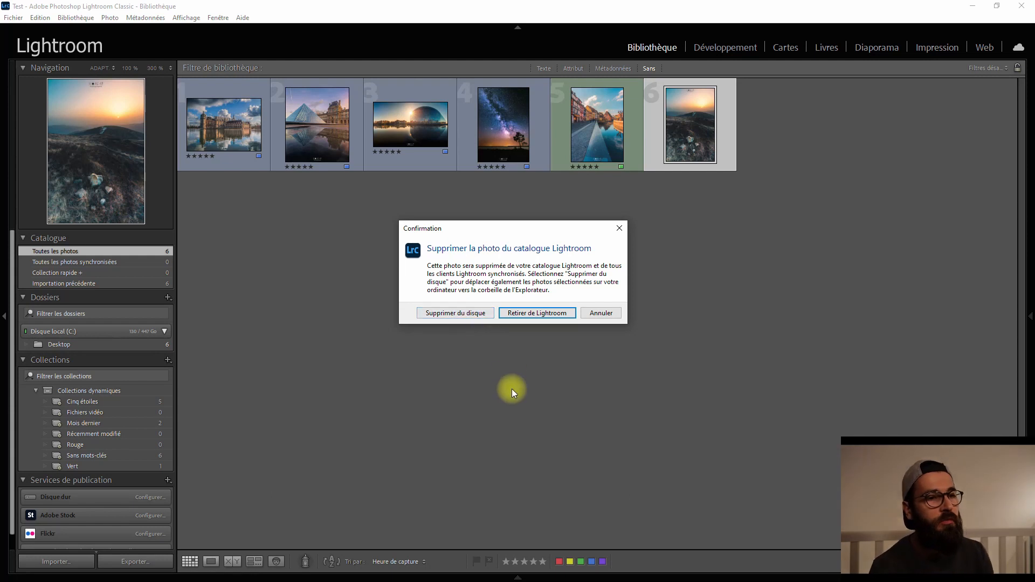
{"action": "left_click", "coordinate": [620, 229]}
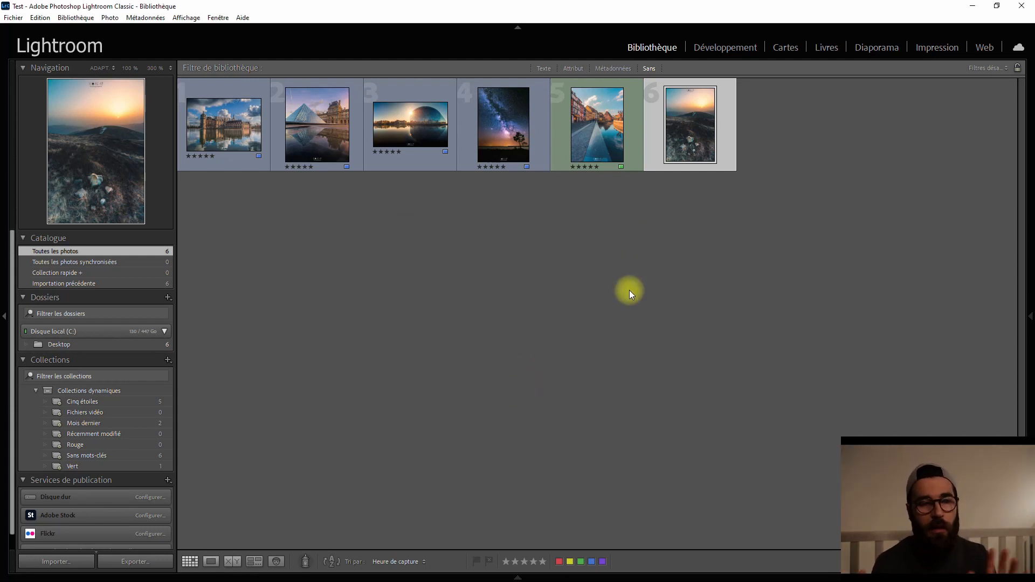
{"action": "left_click", "coordinate": [683, 278]}
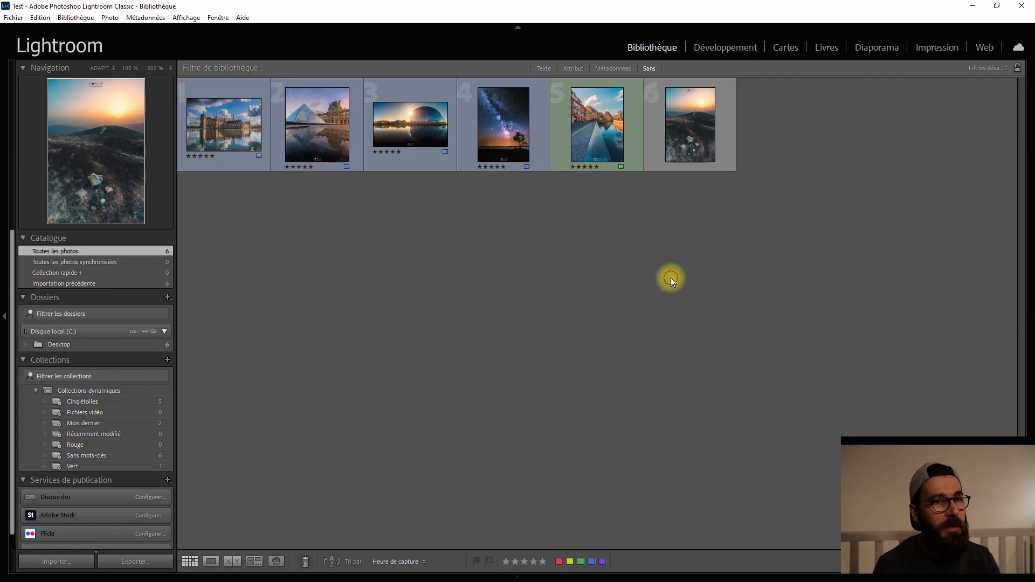
{"action": "left_click", "coordinate": [674, 159]}
{"action": "key", "text": "Delete"}
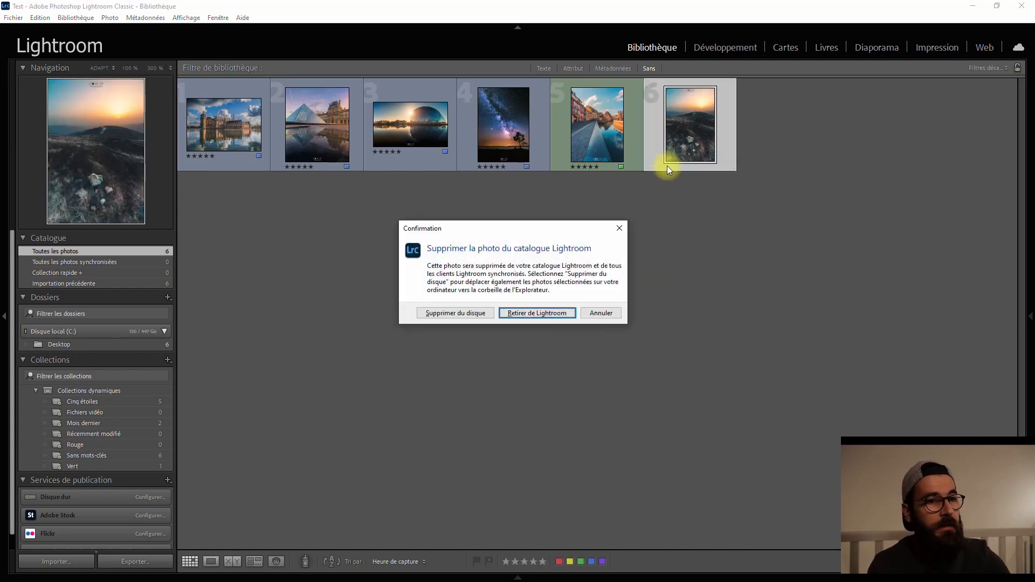
{"action": "left_click", "coordinate": [621, 229]}
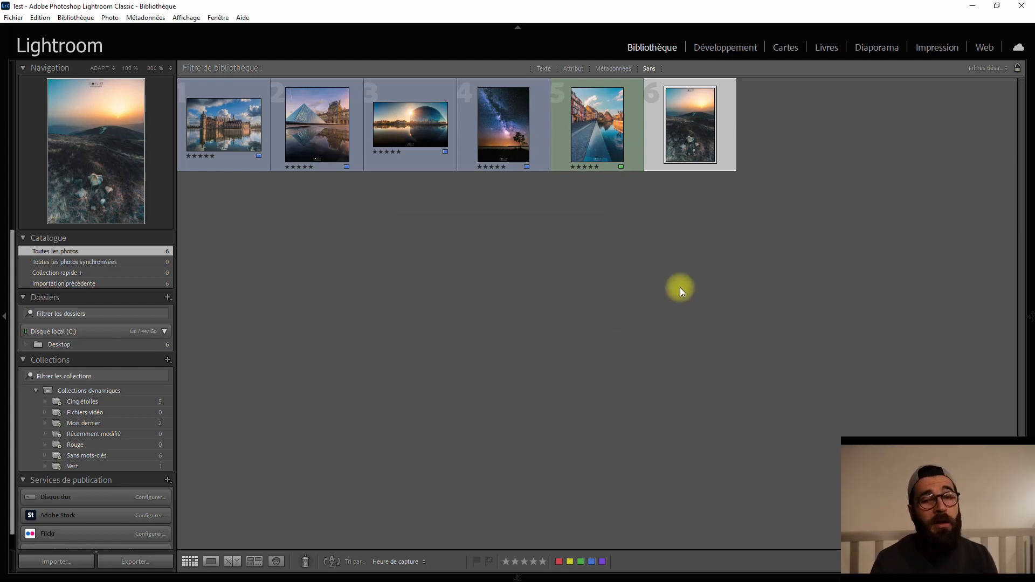
Open the unlabelled sunset photo at full view and switch to the Développement module.
{"action": "left_click", "coordinate": [241, 148]}
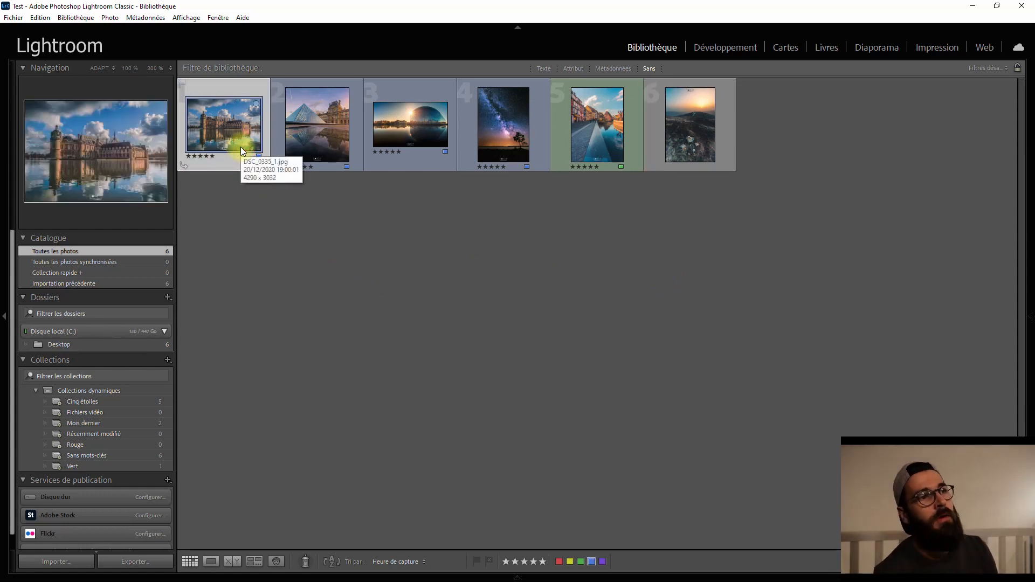
{"action": "double_click", "coordinate": [676, 121]}
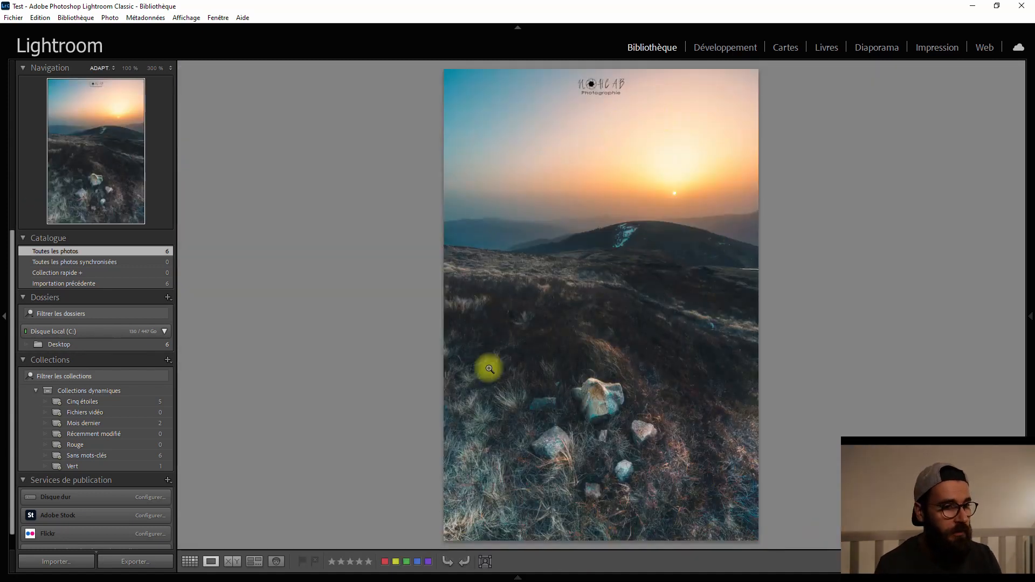
{"action": "left_click", "coordinate": [727, 49]}
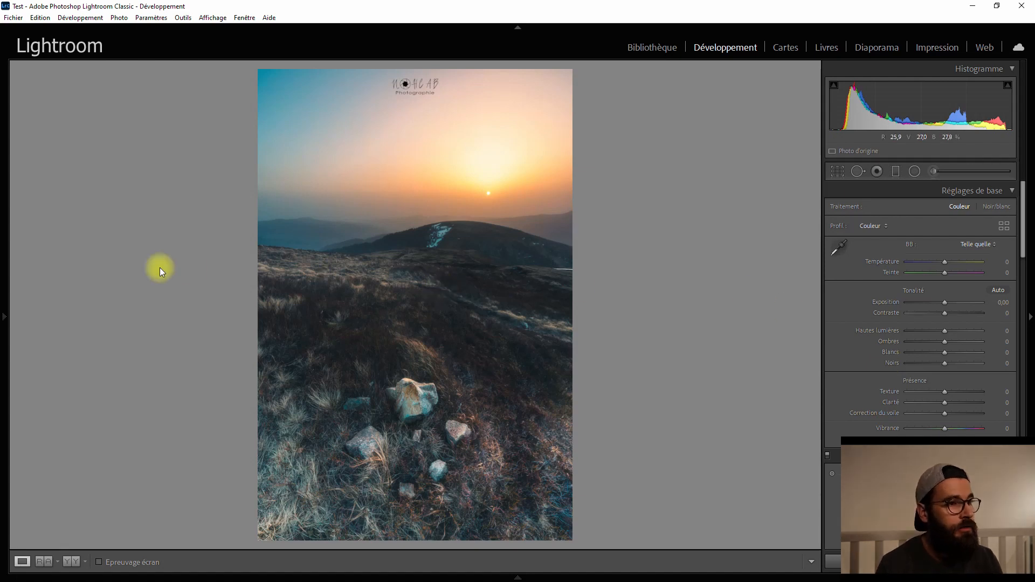
Examine the available presets and collections, collapse the Par. prédéf. list, and hide the panels containing them.
{"action": "mouse_move", "coordinate": [8, 280]}
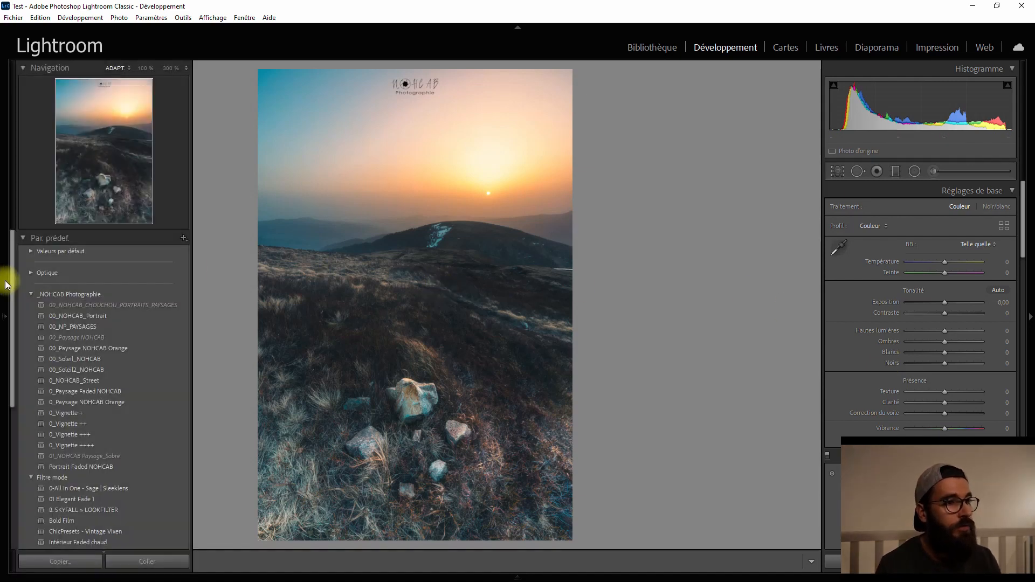
{"action": "scroll", "coordinate": [40, 296], "scroll_direction": "down", "scroll_amount": 5}
{"action": "scroll", "coordinate": [43, 300], "scroll_direction": "up", "scroll_amount": 5}
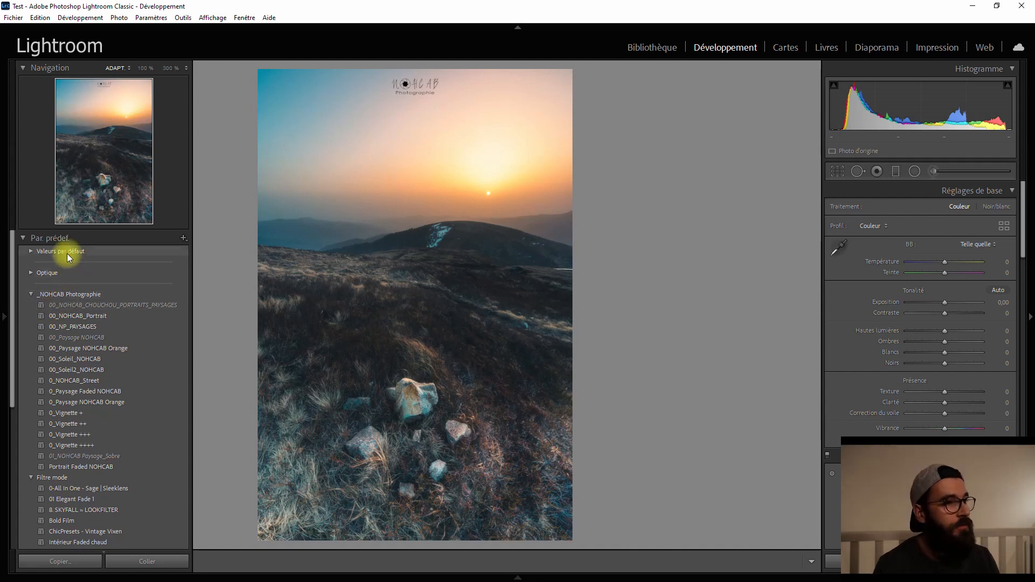
{"action": "left_click", "coordinate": [24, 238]}
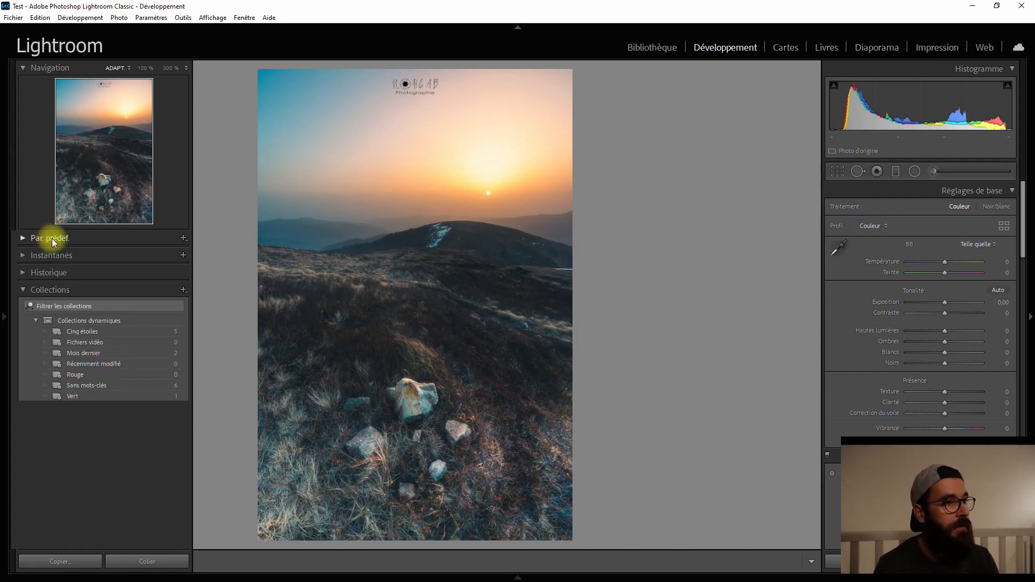
{"action": "left_click", "coordinate": [22, 239]}
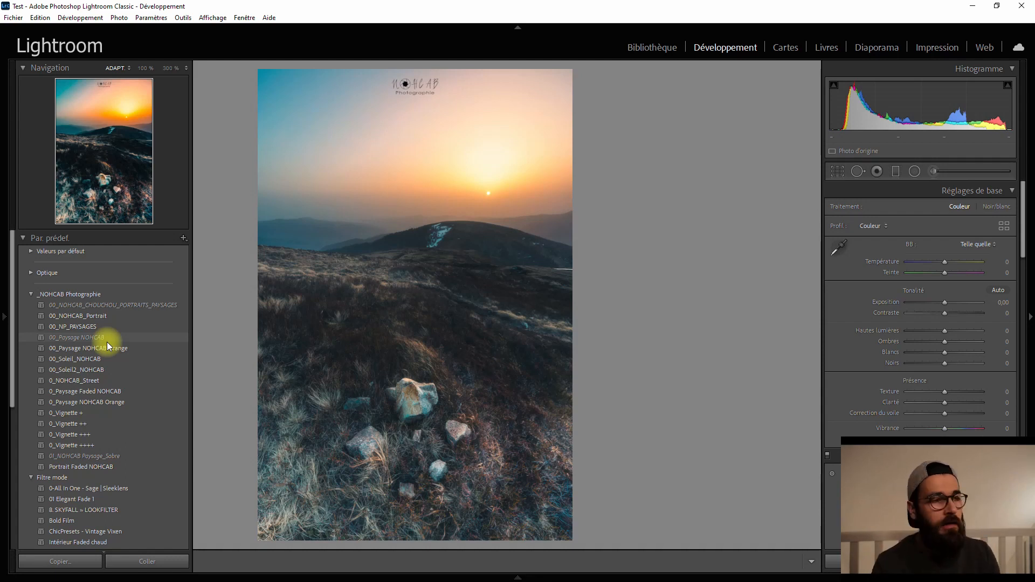
{"action": "left_click", "coordinate": [26, 239]}
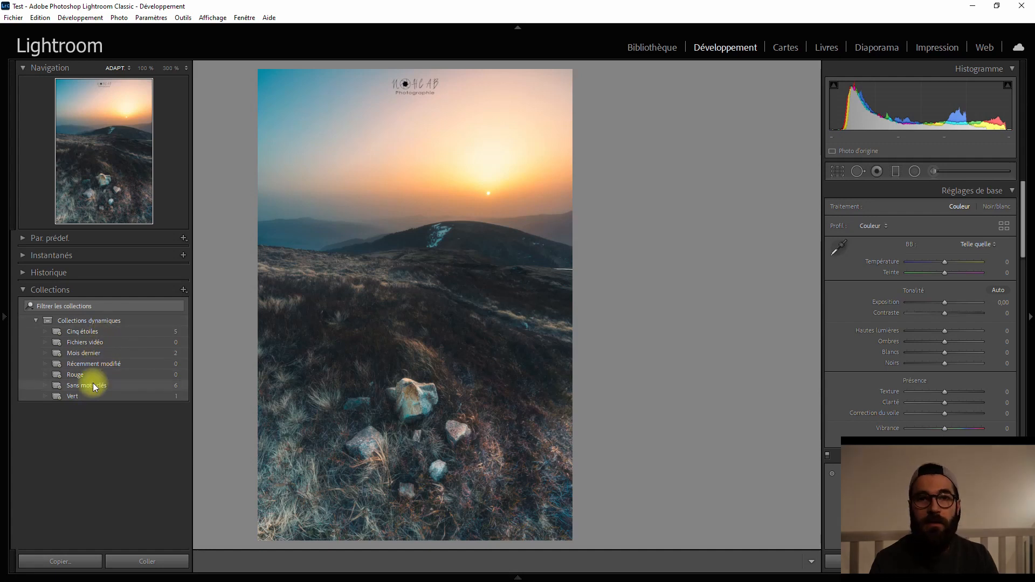
{"action": "left_click", "coordinate": [9, 273]}
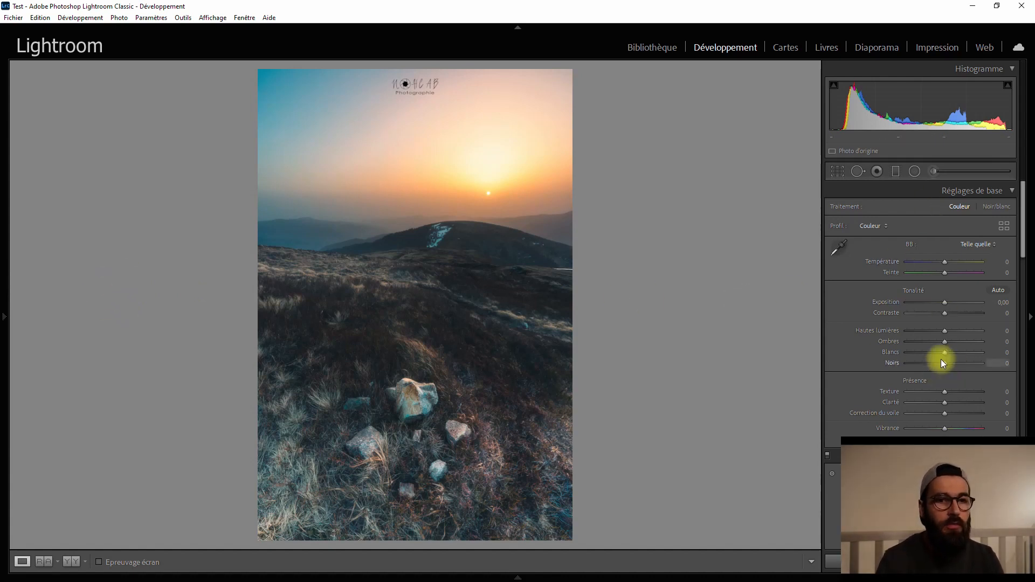
Look through all the development settings from Réglages de base to Etalonnage, ending back at Réglages de base.
{"action": "scroll", "coordinate": [939, 333], "scroll_direction": "down", "scroll_amount": 2}
{"action": "scroll", "coordinate": [939, 332], "scroll_direction": "up", "scroll_amount": 2}
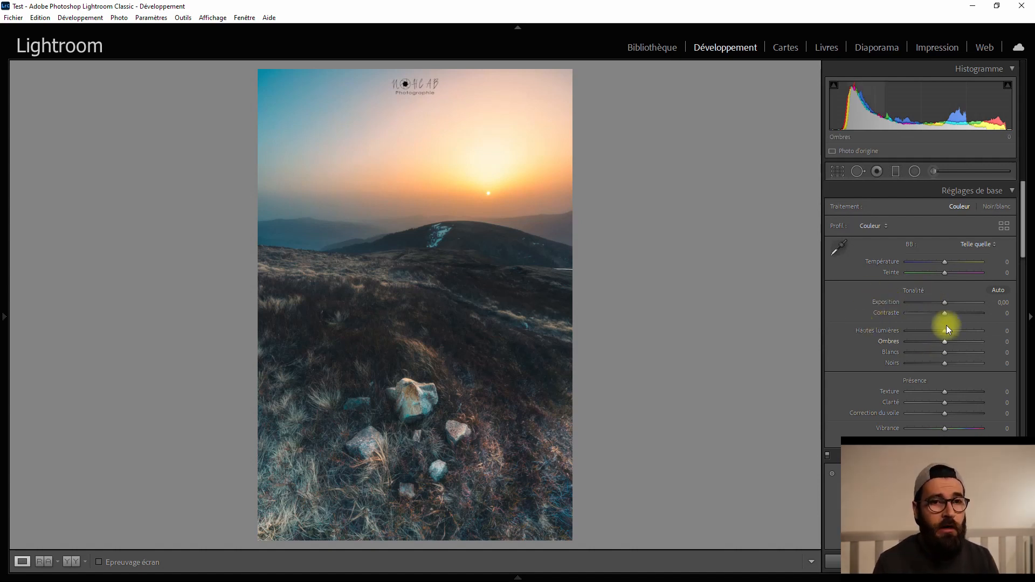
{"action": "scroll", "coordinate": [873, 306], "scroll_direction": "down", "scroll_amount": 3}
{"action": "scroll", "coordinate": [873, 304], "scroll_direction": "down", "scroll_amount": 15}
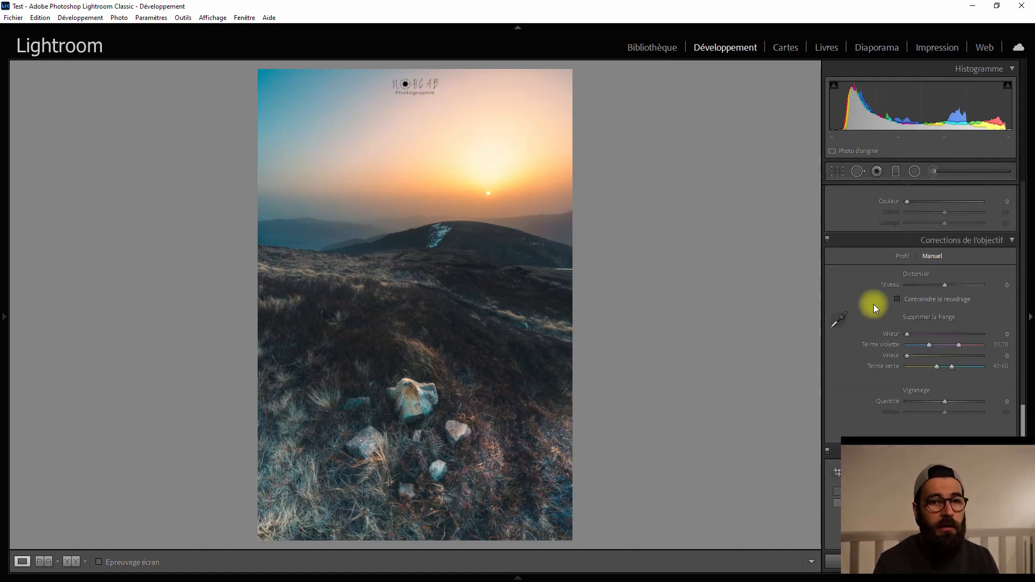
{"action": "scroll", "coordinate": [873, 304], "scroll_direction": "down", "scroll_amount": 3}
{"action": "scroll", "coordinate": [873, 304], "scroll_direction": "up", "scroll_amount": 20}
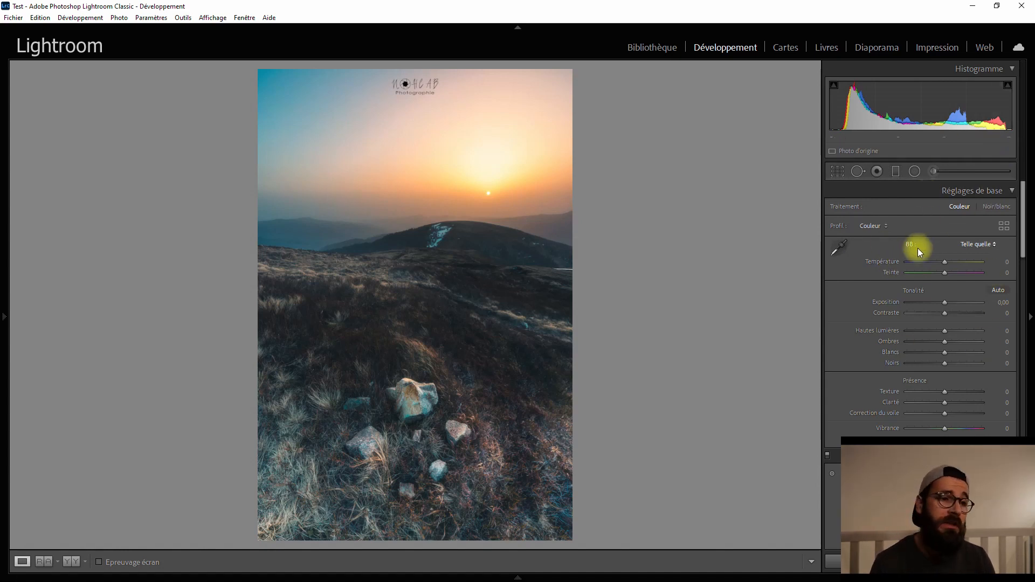
{"action": "scroll", "coordinate": [927, 264], "scroll_direction": "down", "scroll_amount": 15}
{"action": "scroll", "coordinate": [926, 263], "scroll_direction": "down", "scroll_amount": 5}
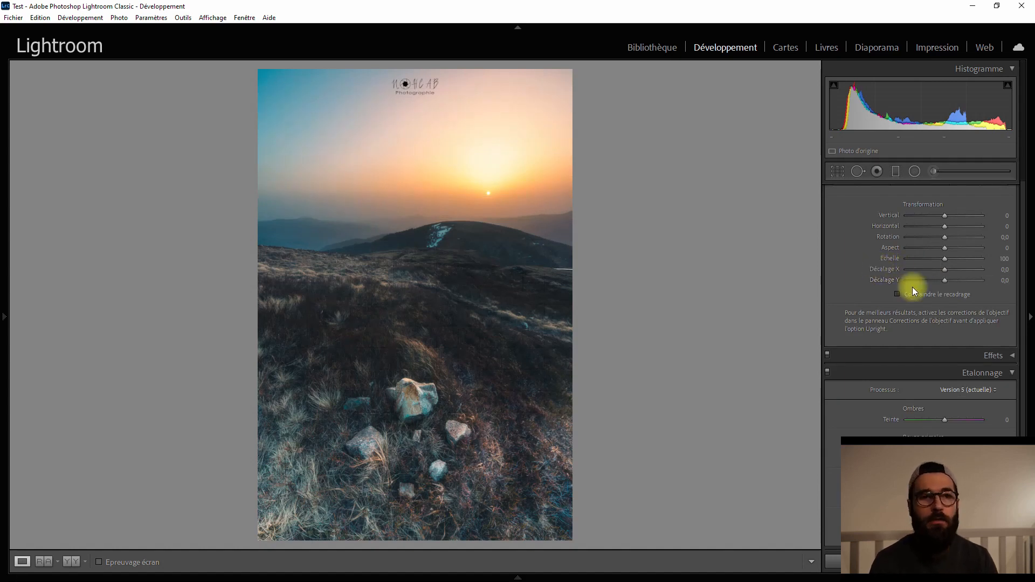
{"action": "scroll", "coordinate": [912, 287], "scroll_direction": "up", "scroll_amount": 20}
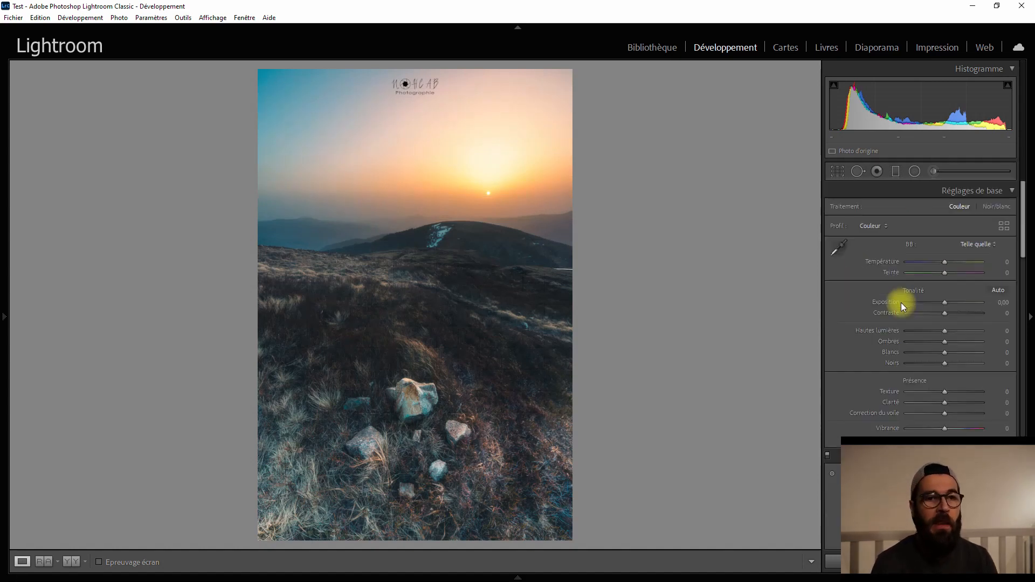
Try the Exposition and Hautes lumières adjustments, reset both to 0, and set Ombres to -2.
{"action": "left_click_drag", "start_coordinate": [947, 303], "coordinate": [943, 342]}
{"action": "double_click", "coordinate": [940, 303]}
{"action": "double_click", "coordinate": [929, 331]}
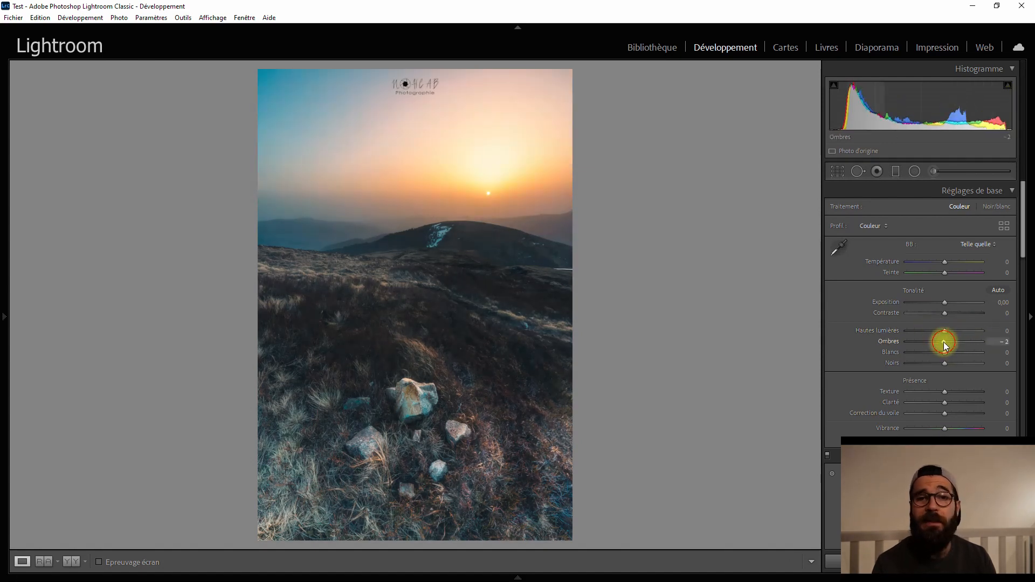
Try darkening the midtones with a tone curve point at input 135, output 113, and remove that point.
{"action": "scroll", "coordinate": [916, 334], "scroll_direction": "down", "scroll_amount": 3}
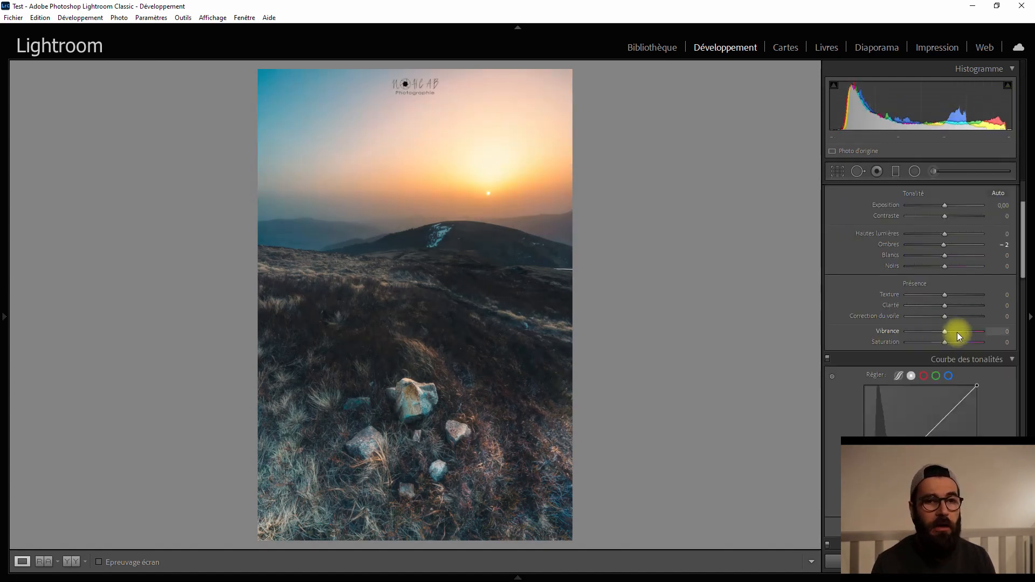
{"action": "scroll", "coordinate": [881, 315], "scroll_direction": "down", "scroll_amount": 3}
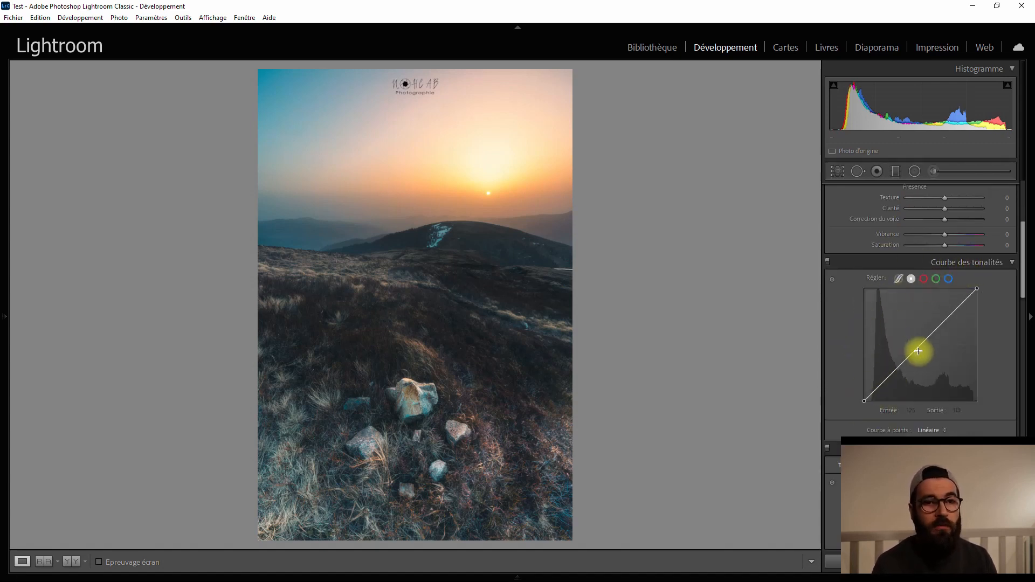
{"action": "mouse_move", "coordinate": [917, 351]}
{"action": "left_mouse_down"}
{"action": "mouse_move", "coordinate": [912, 341]}
{"action": "mouse_move", "coordinate": [924, 351]}
{"action": "left_mouse_up"}
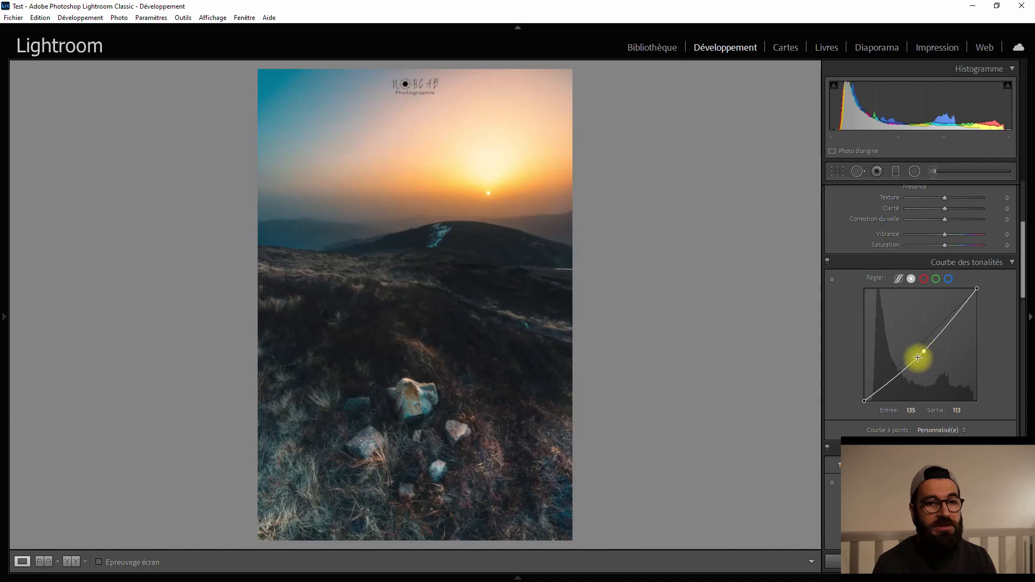
{"action": "double_click", "coordinate": [924, 351]}
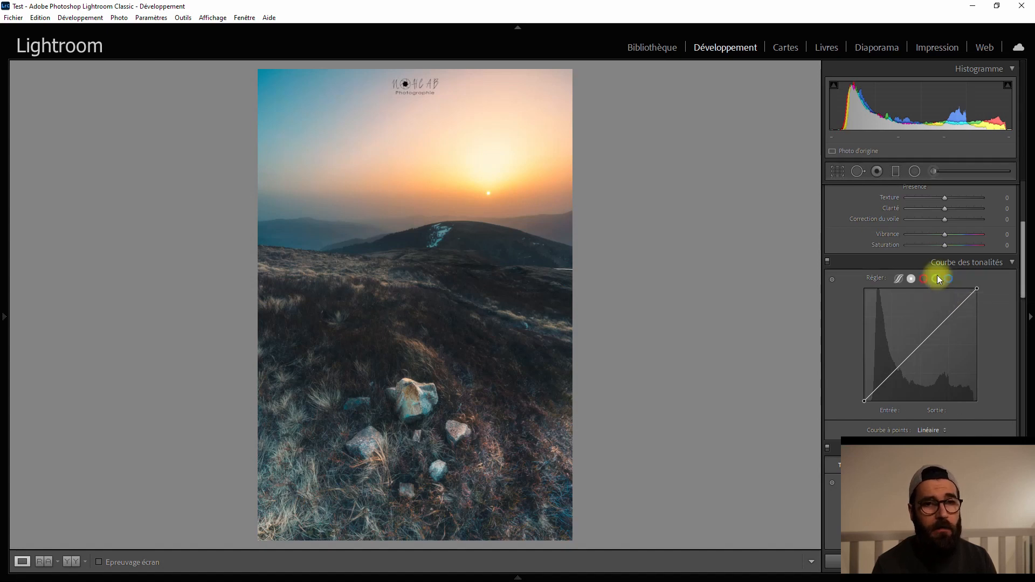
Try shifting the Orange hue to +66 in the TSL adjustments and reset it to 0.
{"action": "scroll", "coordinate": [836, 312], "scroll_direction": "down", "scroll_amount": 3}
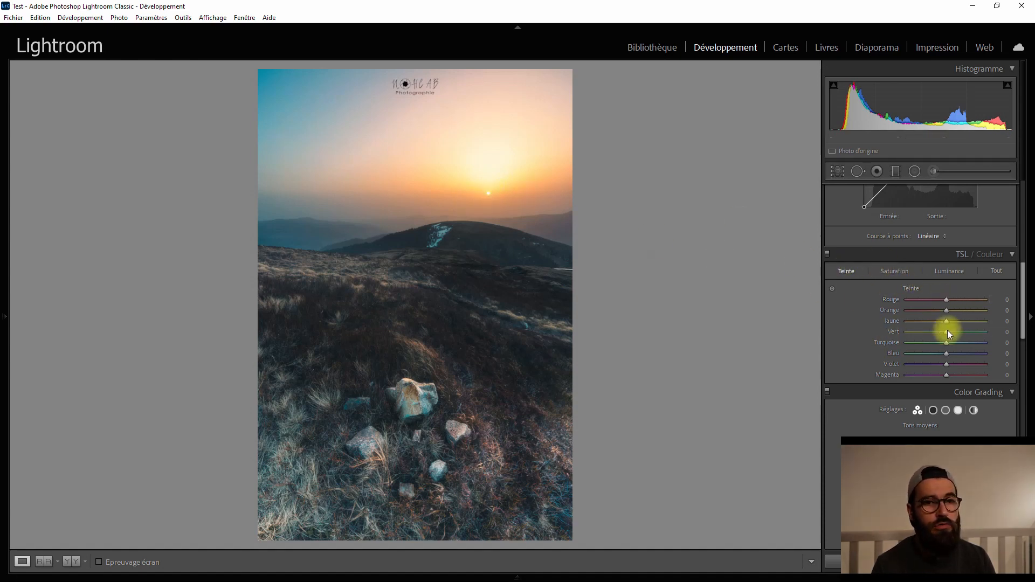
{"action": "left_click_drag", "start_coordinate": [947, 311], "coordinate": [974, 321]}
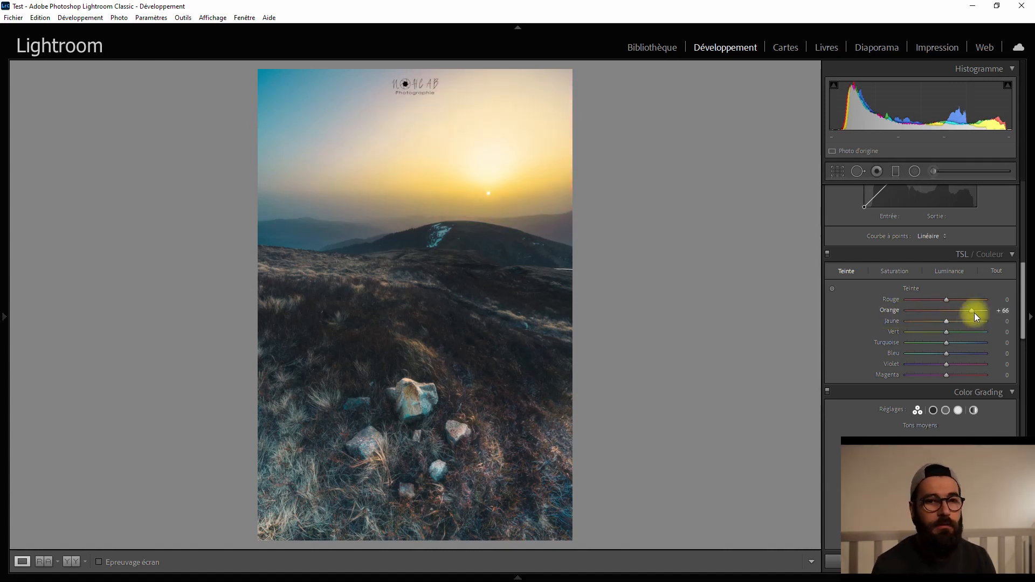
{"action": "double_click", "coordinate": [972, 310]}
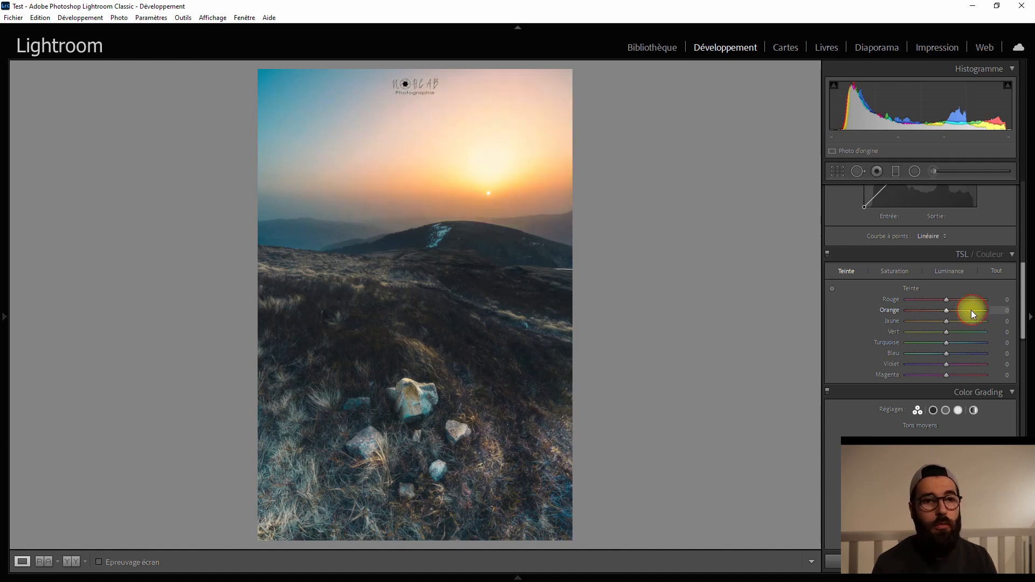
Compare the Saturation, Couleur and Tout views of the colour adjustments, return to Teinte, and look at the Color Grading wheels.
{"action": "left_click", "coordinate": [894, 271]}
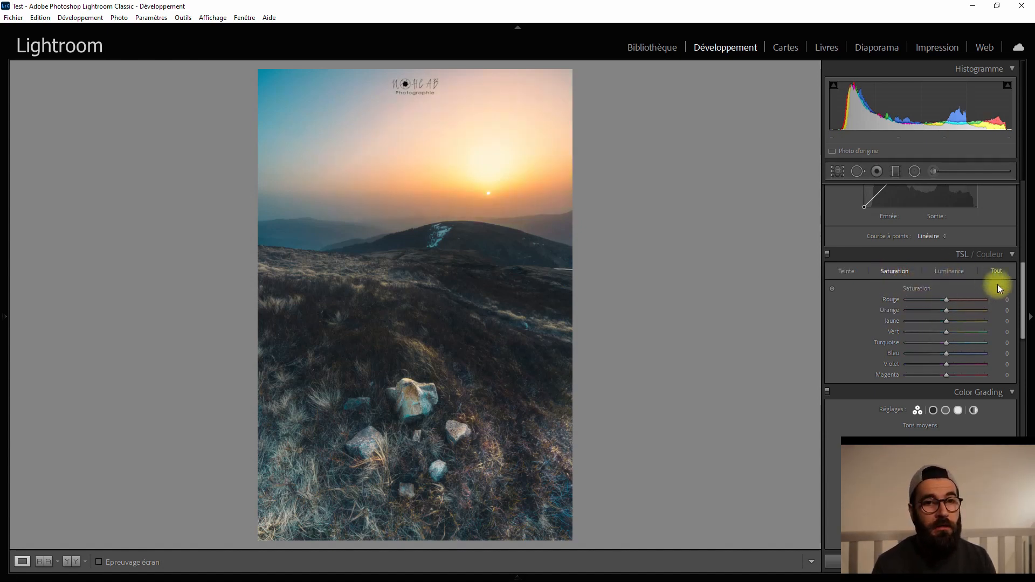
{"action": "left_click", "coordinate": [985, 254]}
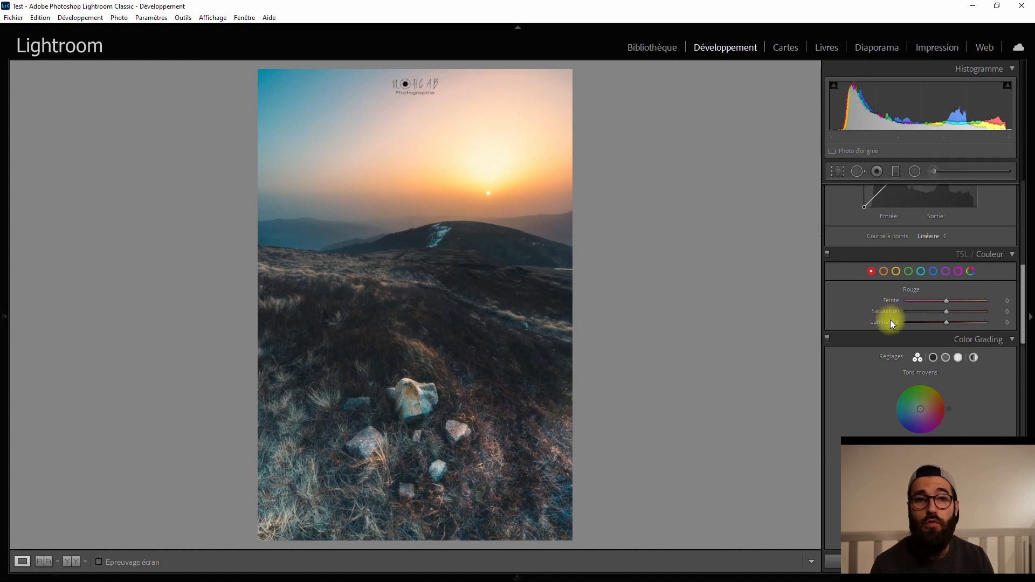
{"action": "left_click", "coordinate": [962, 255]}
{"action": "scroll", "coordinate": [870, 320], "scroll_direction": "up", "scroll_amount": 6}
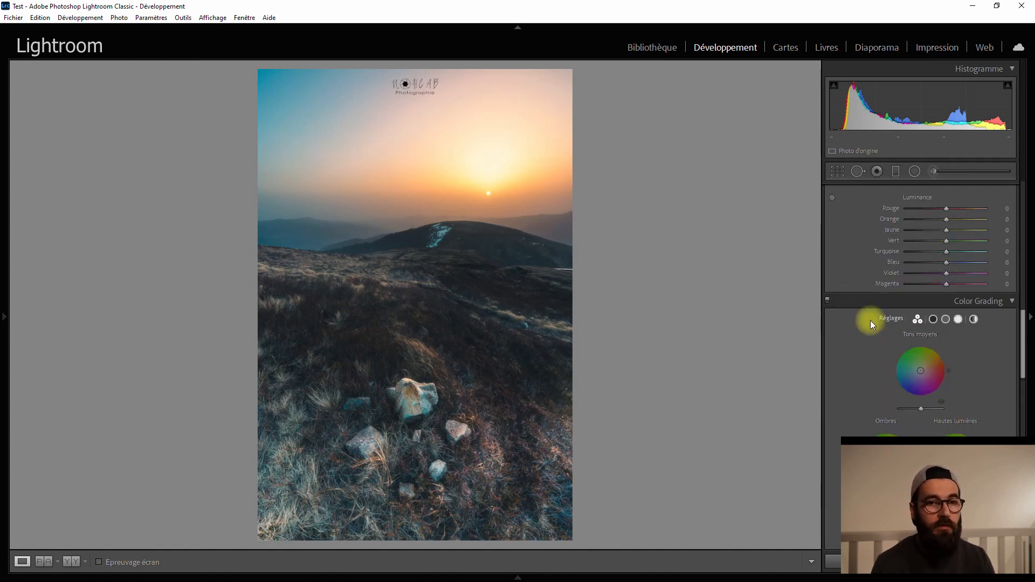
{"action": "scroll", "coordinate": [894, 322], "scroll_direction": "down", "scroll_amount": 4}
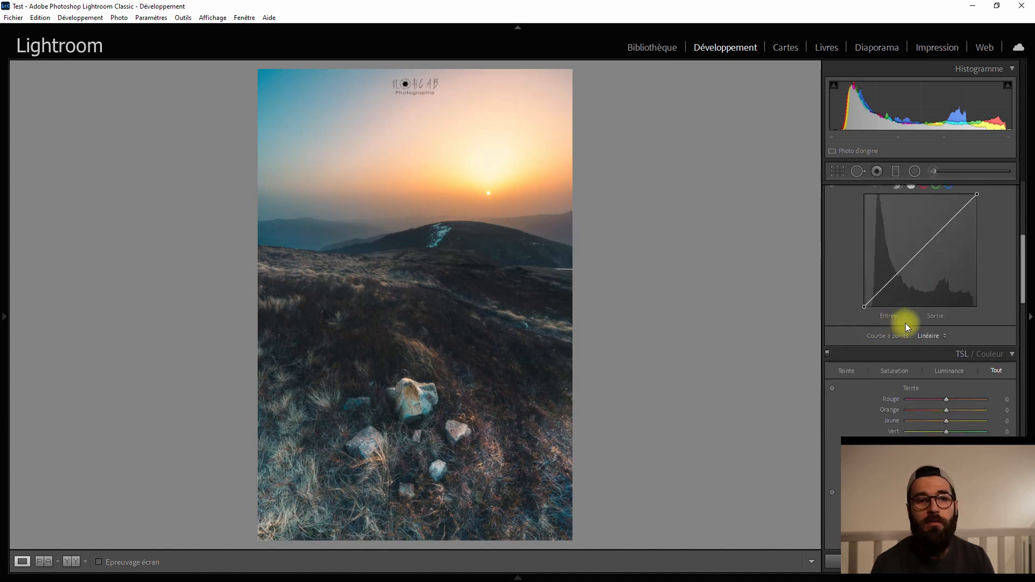
{"action": "left_click", "coordinate": [847, 371]}
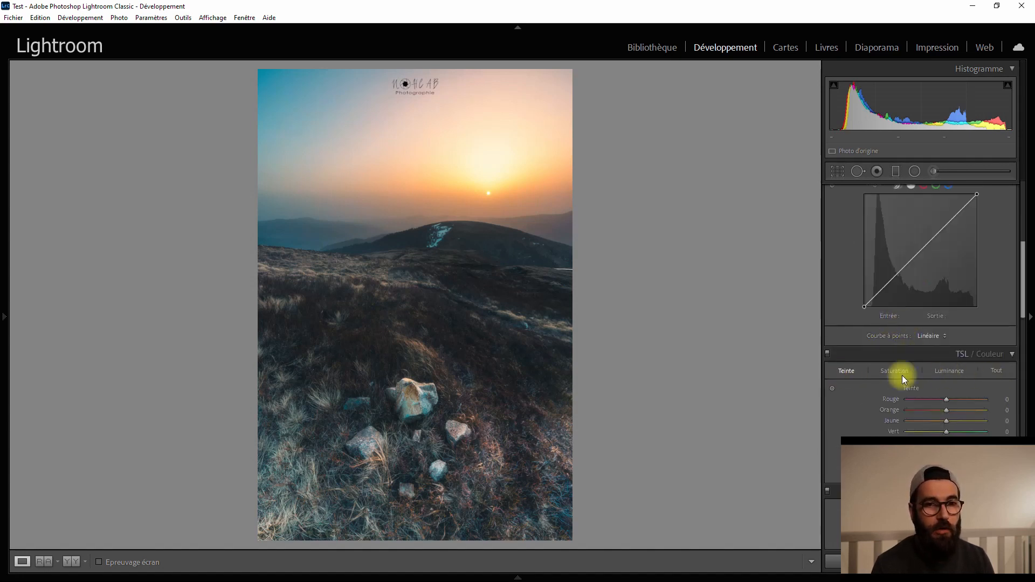
{"action": "scroll", "coordinate": [842, 392], "scroll_direction": "down", "scroll_amount": 5}
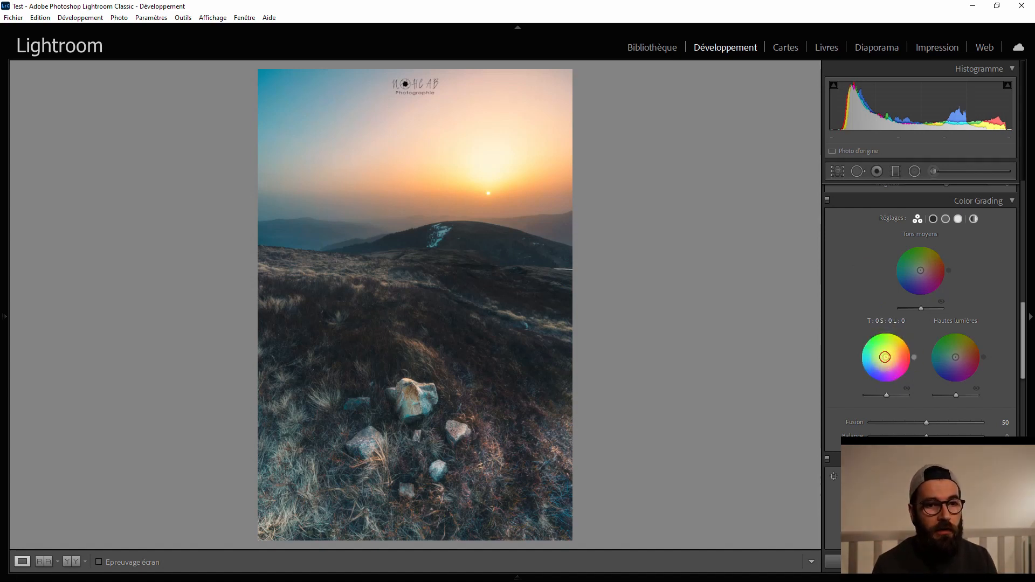
Try a blue tint at T 240, S 42 on the Ombres wheel in Color Grading, and reset the wheel to neutral.
{"action": "mouse_move", "coordinate": [886, 360]}
{"action": "left_mouse_down"}
{"action": "mouse_move", "coordinate": [876, 356]}
{"action": "mouse_move", "coordinate": [895, 364]}
{"action": "mouse_move", "coordinate": [879, 356]}
{"action": "mouse_move", "coordinate": [881, 366]}
{"action": "left_mouse_up"}
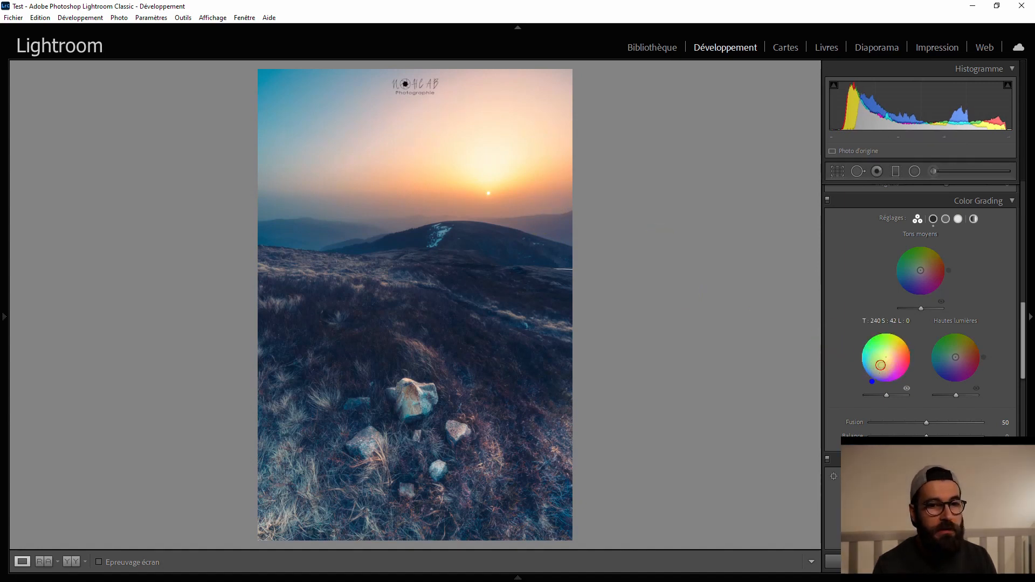
{"action": "left_click_drag", "start_coordinate": [881, 366], "coordinate": [886, 357]}
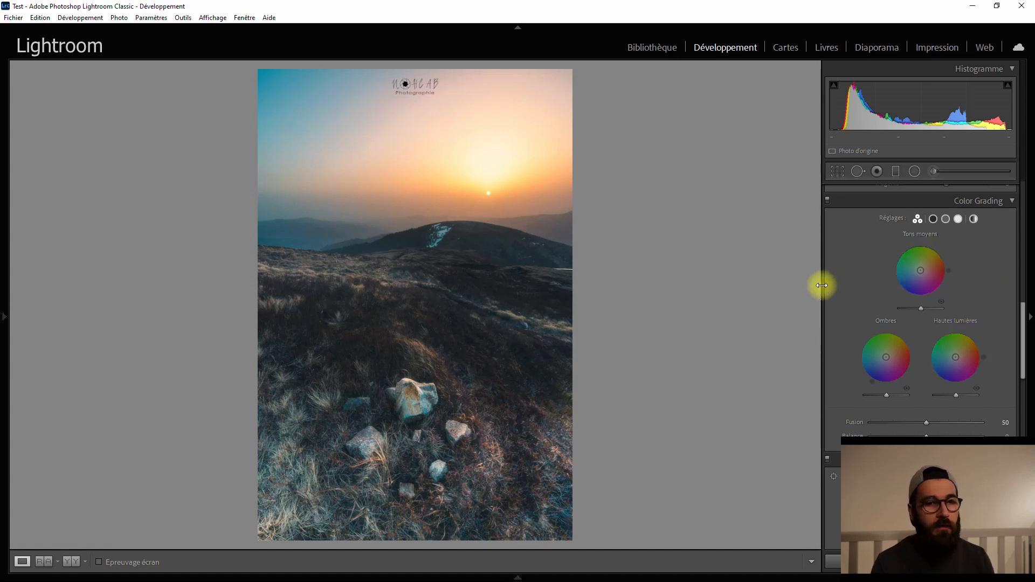
Look through the sharpening and noise reduction settings, the Manuel and Profil lens corrections, and the Transformation and Etalonnage adjustments.
{"action": "scroll", "coordinate": [857, 286], "scroll_direction": "down", "scroll_amount": 5}
{"action": "scroll", "coordinate": [859, 285], "scroll_direction": "down", "scroll_amount": 2}
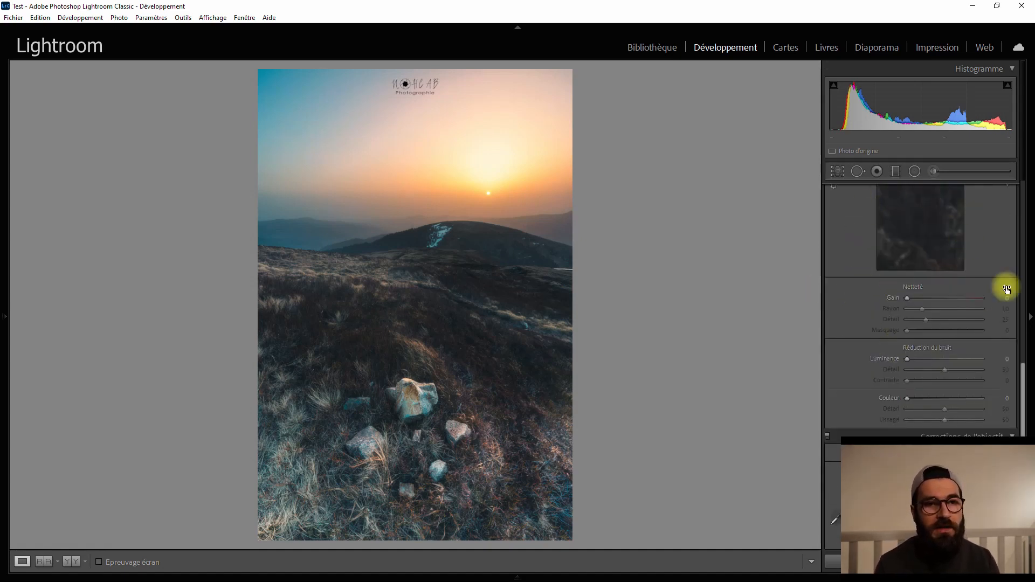
{"action": "scroll", "coordinate": [858, 248], "scroll_direction": "down", "scroll_amount": 4}
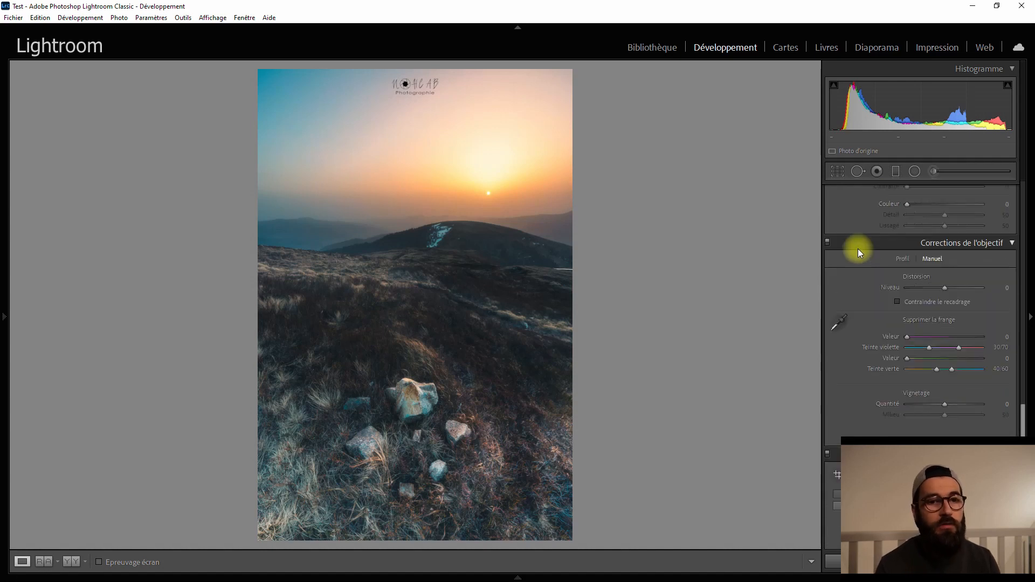
{"action": "scroll", "coordinate": [875, 289], "scroll_direction": "down", "scroll_amount": 2}
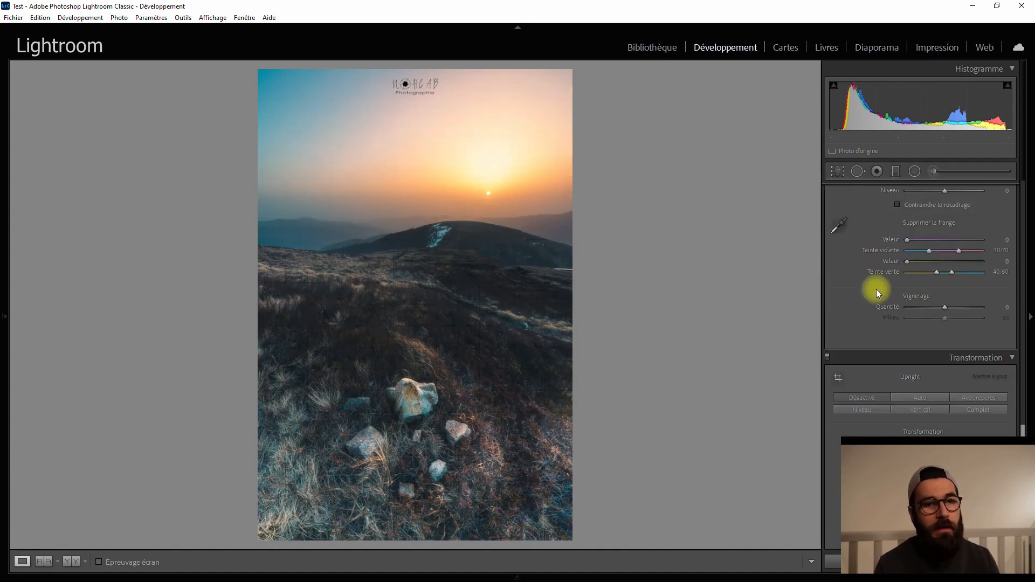
{"action": "scroll", "coordinate": [855, 261], "scroll_direction": "up", "scroll_amount": 2}
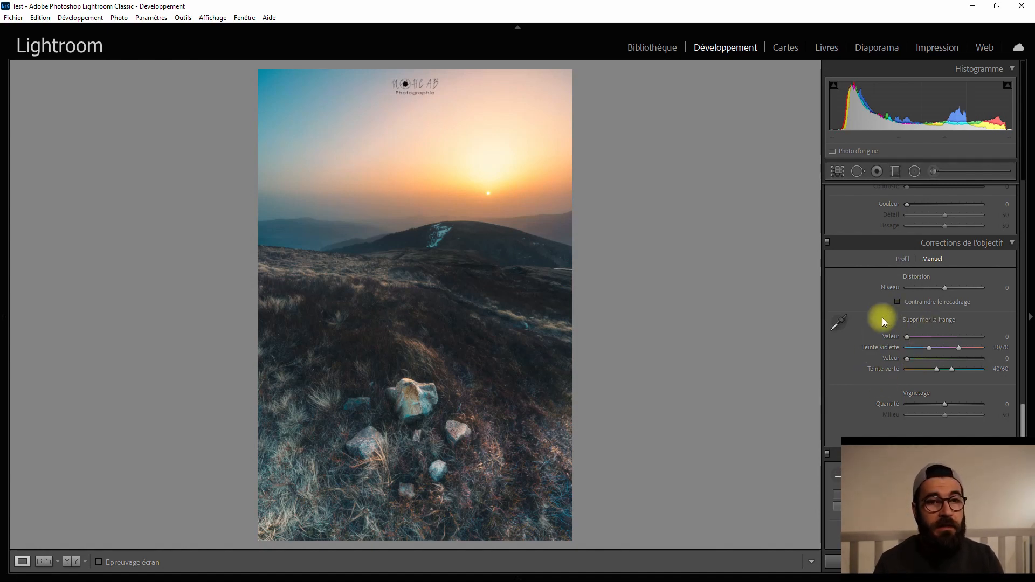
{"action": "left_click", "coordinate": [902, 259]}
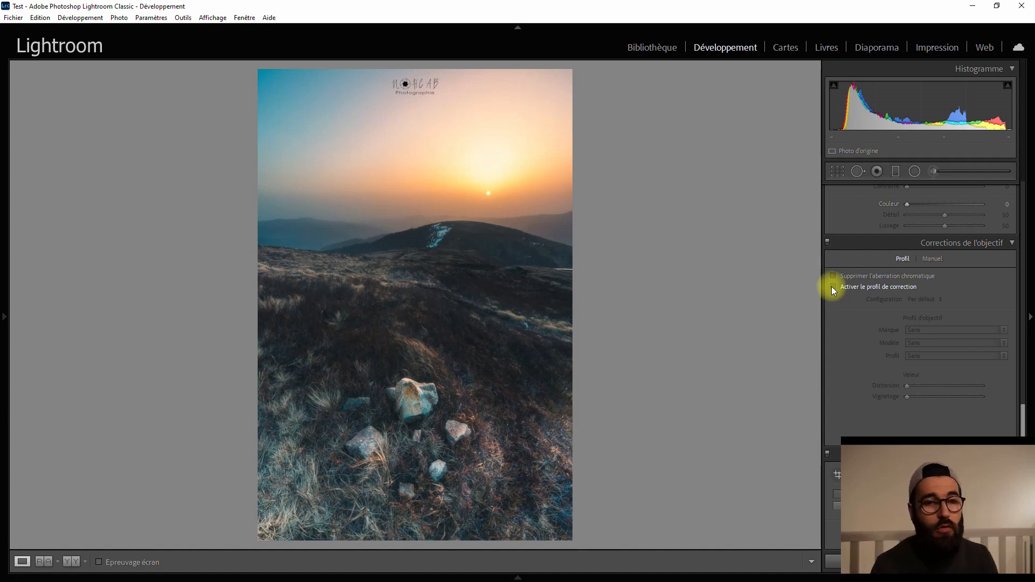
{"action": "scroll", "coordinate": [868, 332], "scroll_direction": "down", "scroll_amount": 5}
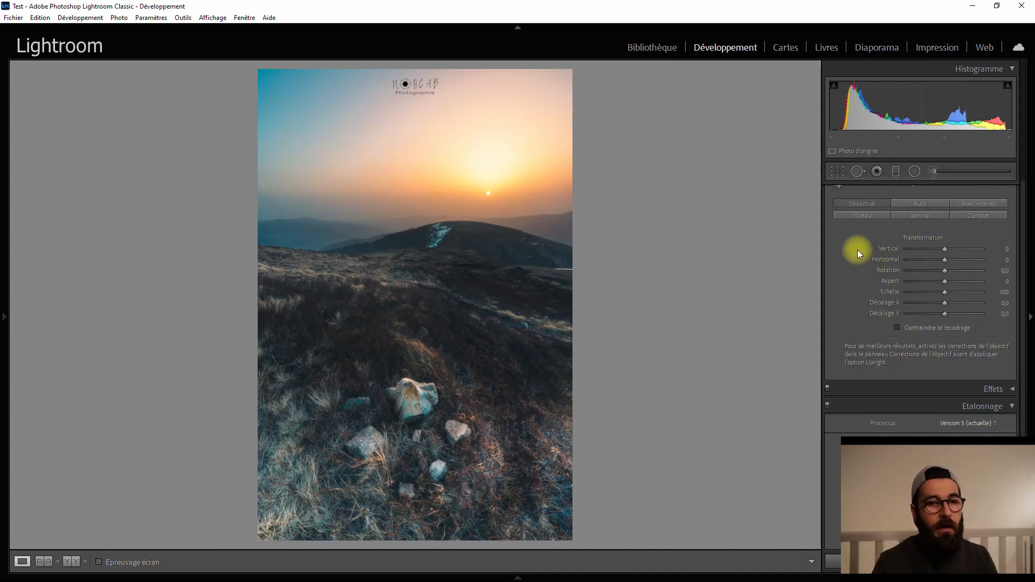
{"action": "scroll", "coordinate": [863, 254], "scroll_direction": "down", "scroll_amount": 1}
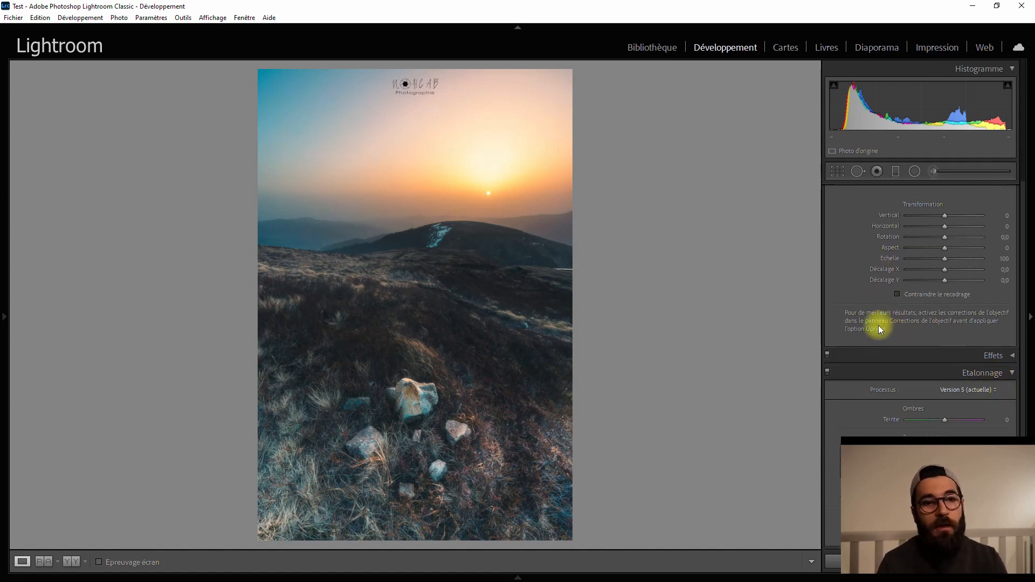
Try the Noir/blanc treatment on the sunset photo and return it to Couleur.
{"action": "scroll", "coordinate": [870, 327], "scroll_direction": "up", "scroll_amount": 10}
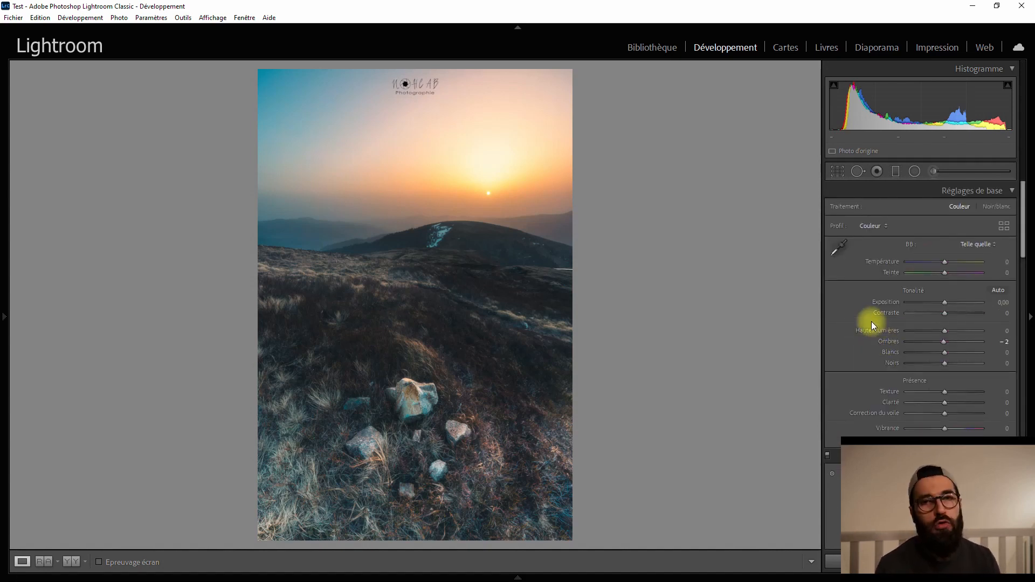
{"action": "left_click", "coordinate": [996, 208]}
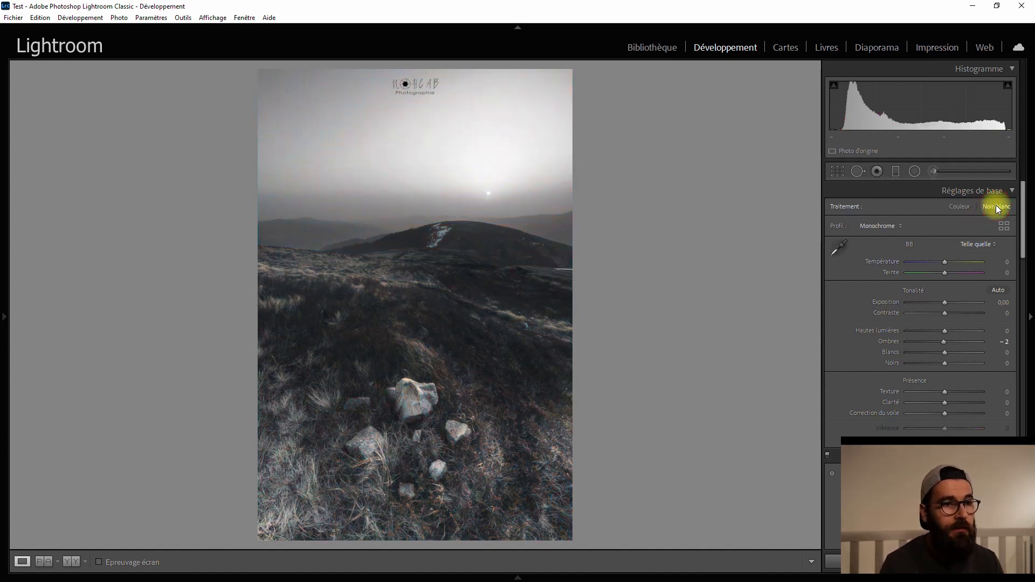
{"action": "left_click", "coordinate": [957, 208]}
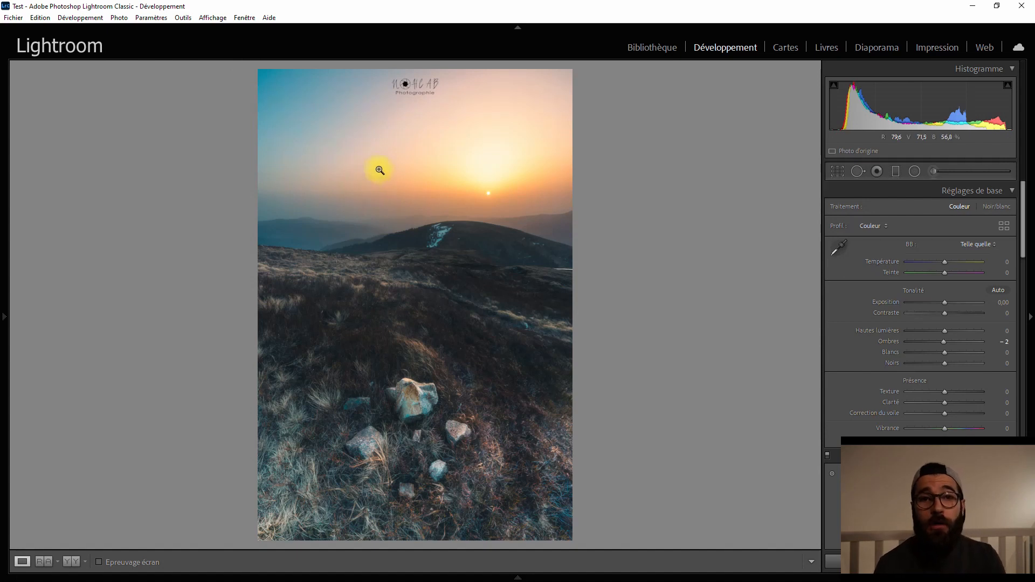
Return to the Bibliothèque module, review the photo's export settings from destination folder to post-processing, and cancel the export.
{"action": "left_click", "coordinate": [647, 48]}
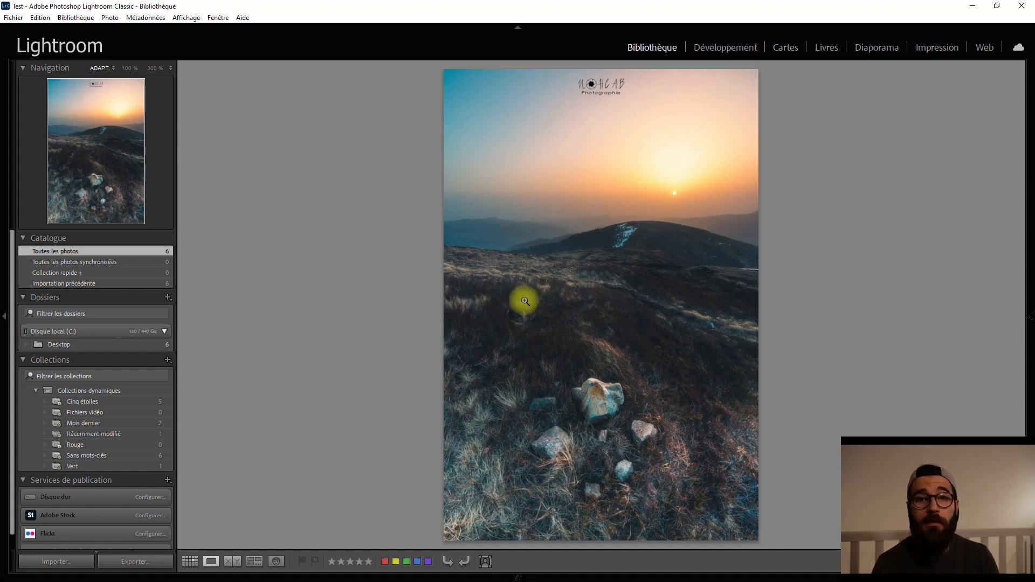
{"action": "left_click", "coordinate": [12, 17]}
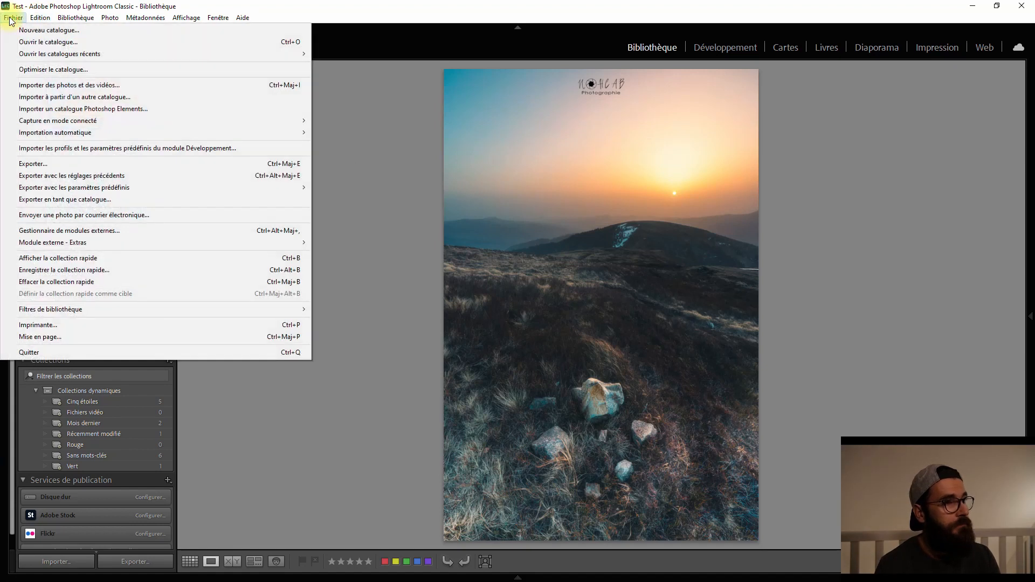
{"action": "left_click", "coordinate": [191, 163]}
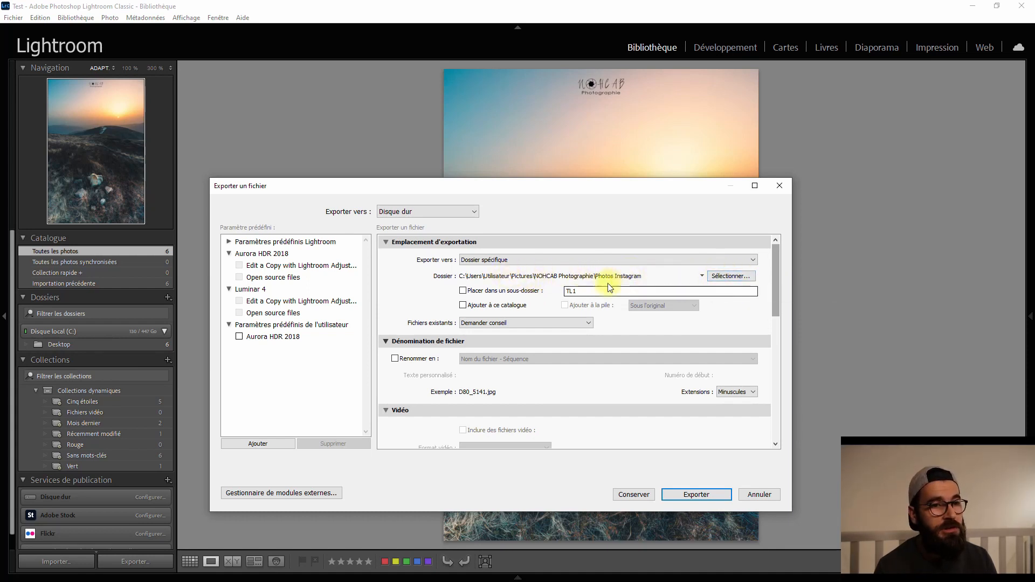
{"action": "left_click_drag", "start_coordinate": [774, 268], "coordinate": [782, 290]}
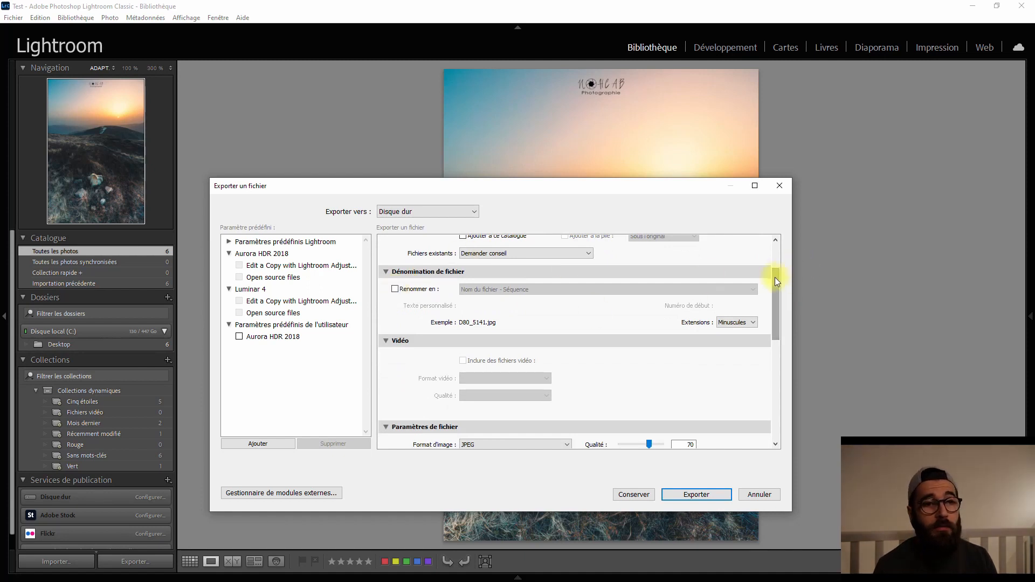
{"action": "left_click_drag", "start_coordinate": [775, 277], "coordinate": [780, 334]}
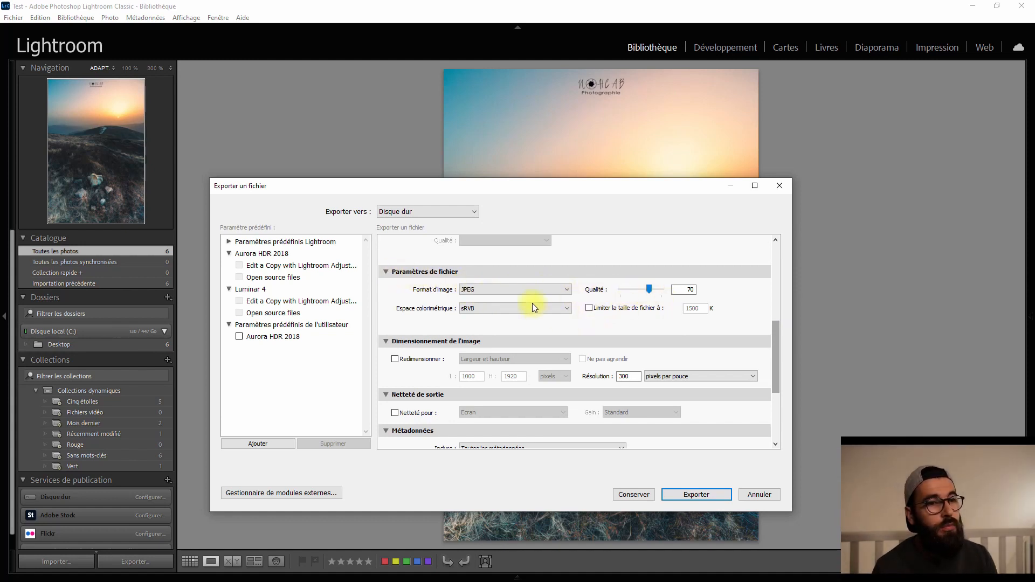
{"action": "mouse_move", "coordinate": [620, 307]}
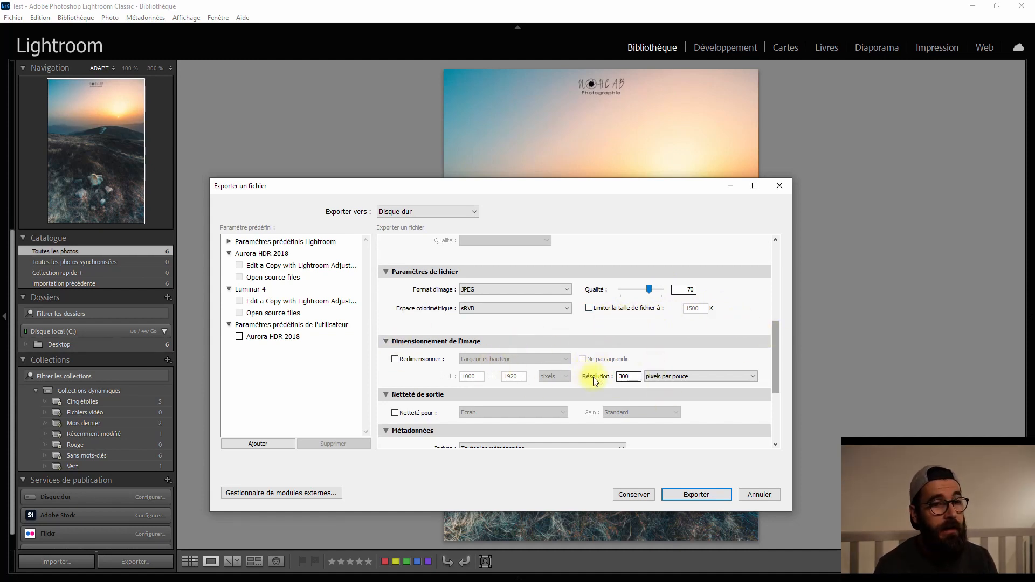
{"action": "left_click_drag", "start_coordinate": [771, 334], "coordinate": [775, 400]}
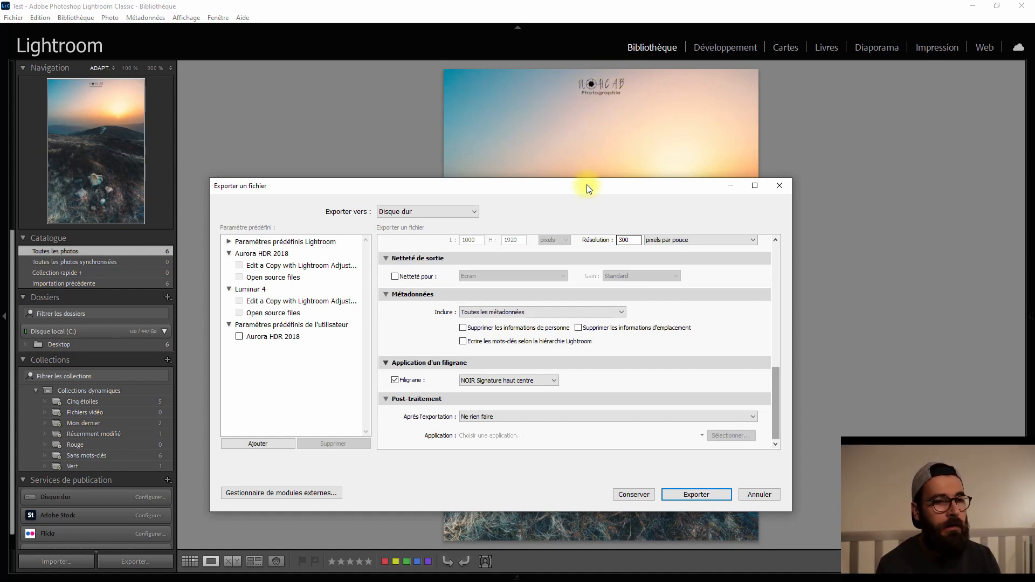
{"action": "left_click", "coordinate": [760, 493]}
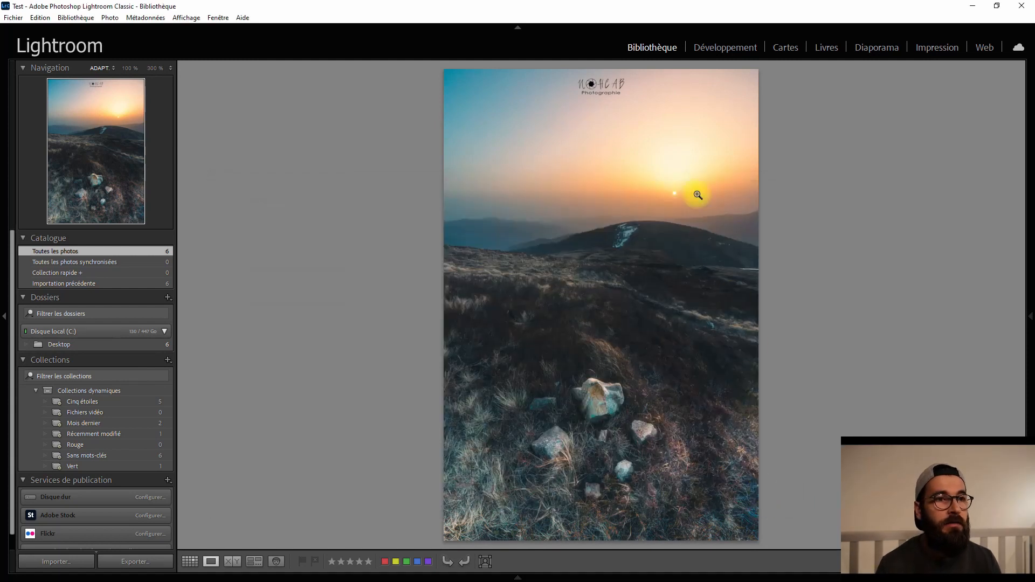
Minimize Lightroom and open the D80_5141 image from the desktop to view it in Photos.
{"action": "left_click", "coordinate": [973, 6]}
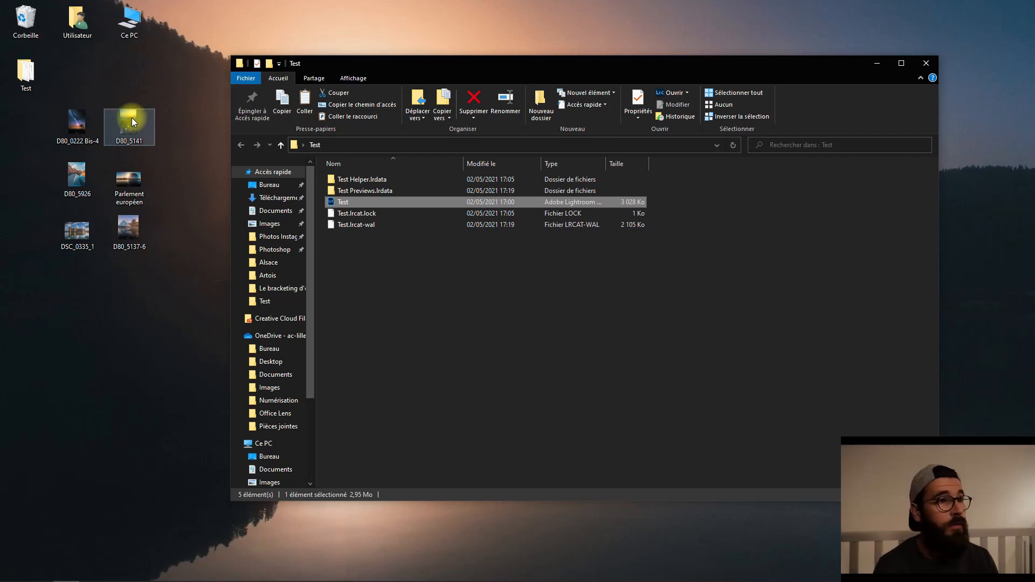
{"action": "double_click", "coordinate": [131, 117]}
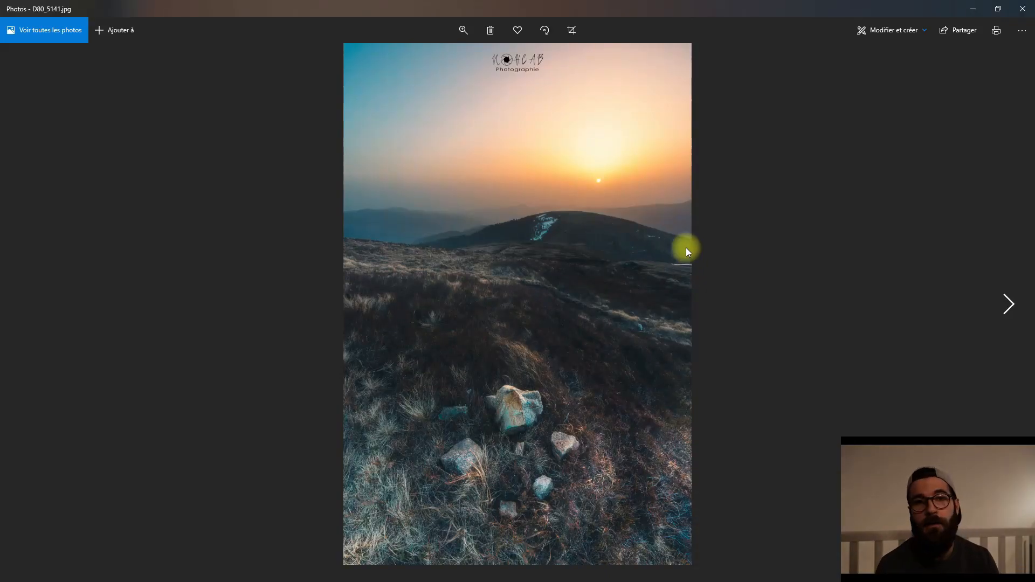